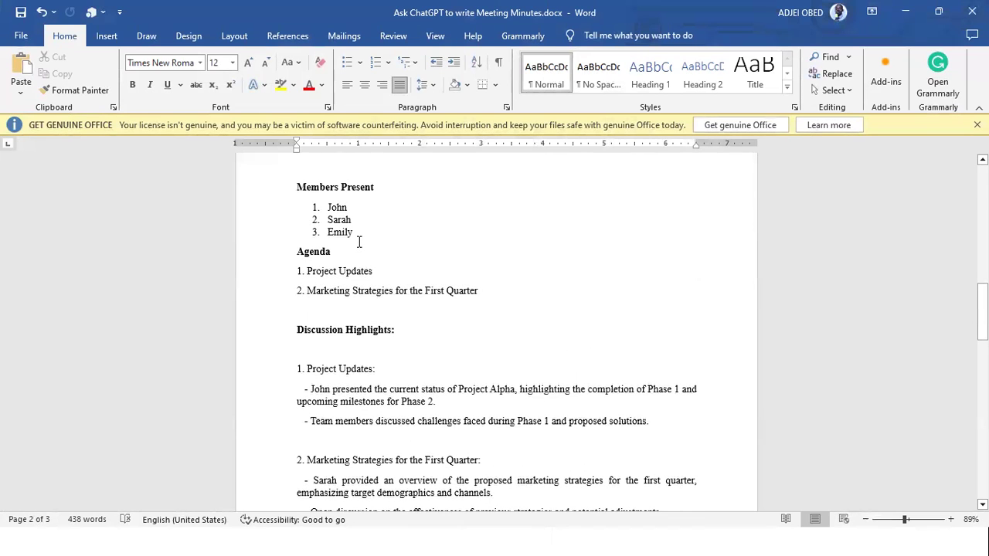
Review the source notes for the minutes: members present, agenda, discussion highlights, action items, decisions made and the prompt at the beginning.
{"action": "left_click", "coordinate": [371, 231]}
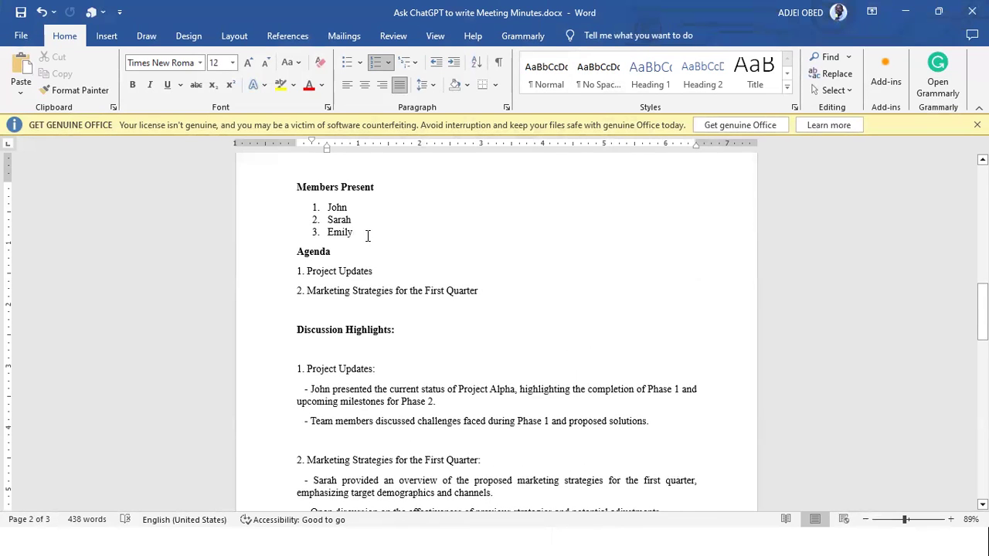
{"action": "left_click_drag", "start_coordinate": [367, 235], "coordinate": [310, 191]}
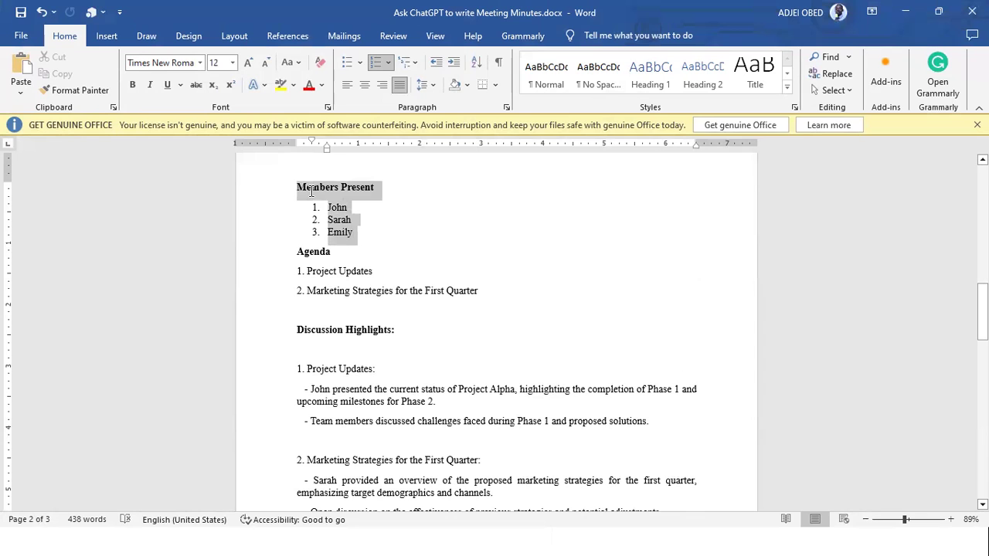
{"action": "left_click", "coordinate": [370, 240]}
{"action": "scroll", "coordinate": [370, 236], "scroll_direction": "down", "scroll_amount": 1}
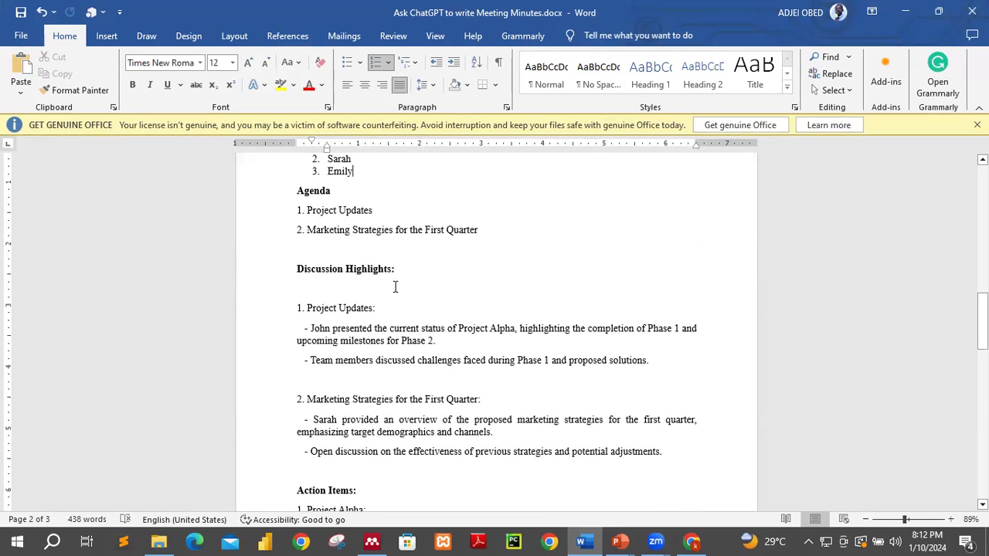
{"action": "scroll", "coordinate": [417, 321], "scroll_direction": "down", "scroll_amount": 2}
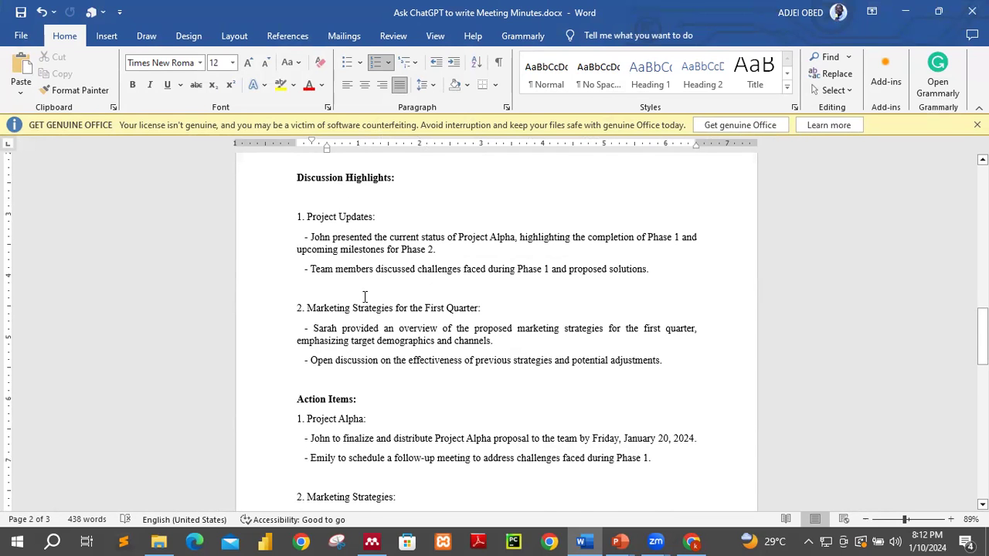
{"action": "scroll", "coordinate": [366, 297], "scroll_direction": "down", "scroll_amount": 2}
{"action": "scroll", "coordinate": [316, 304], "scroll_direction": "down", "scroll_amount": 5}
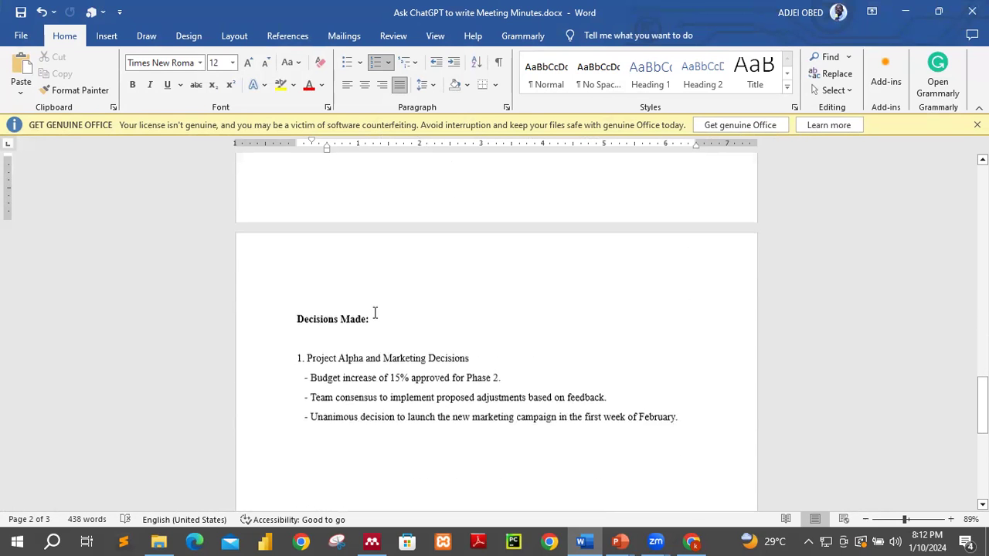
{"action": "scroll", "coordinate": [419, 343], "scroll_direction": "up", "scroll_amount": 8}
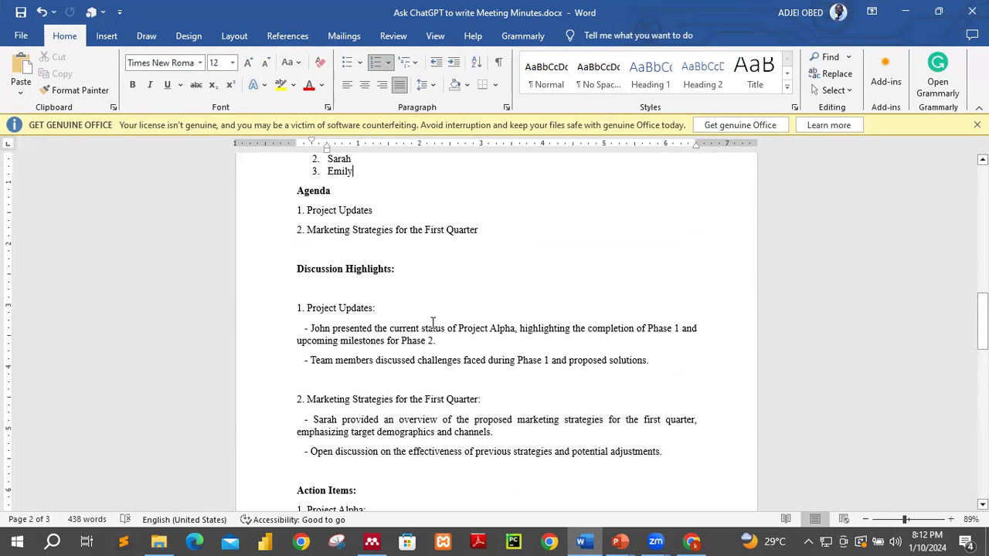
{"action": "scroll", "coordinate": [433, 323], "scroll_direction": "up", "scroll_amount": 3}
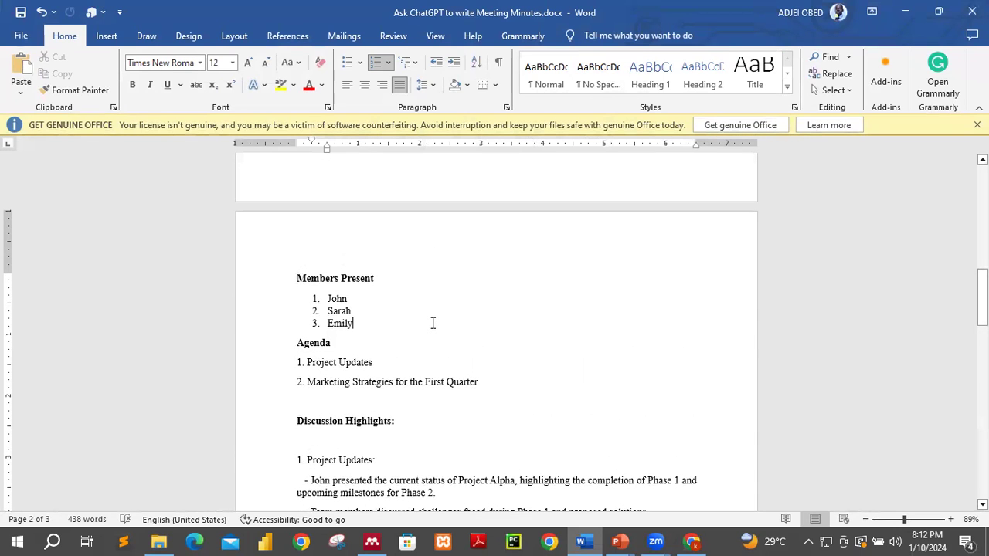
{"action": "scroll", "coordinate": [432, 323], "scroll_direction": "down", "scroll_amount": 3}
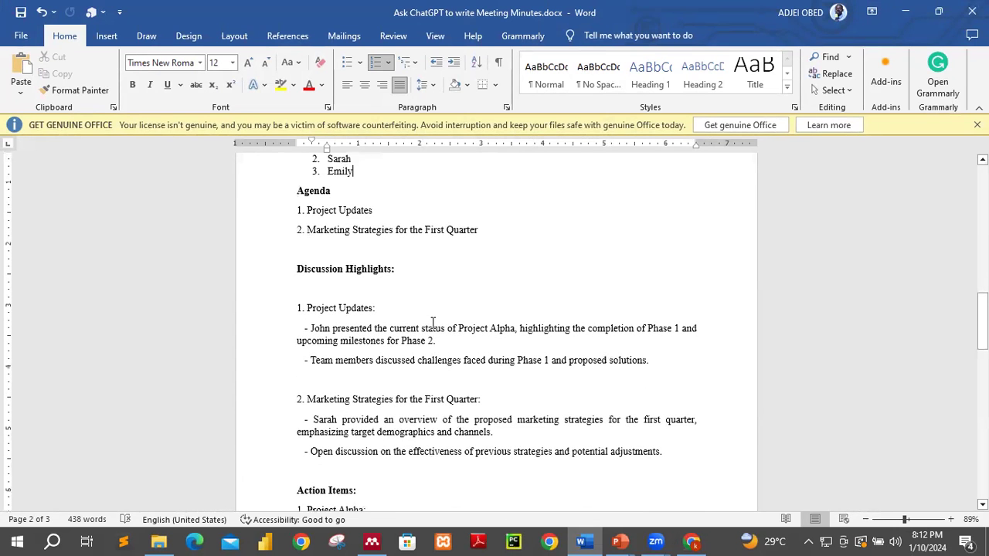
{"action": "scroll", "coordinate": [433, 323], "scroll_direction": "up", "scroll_amount": 15}
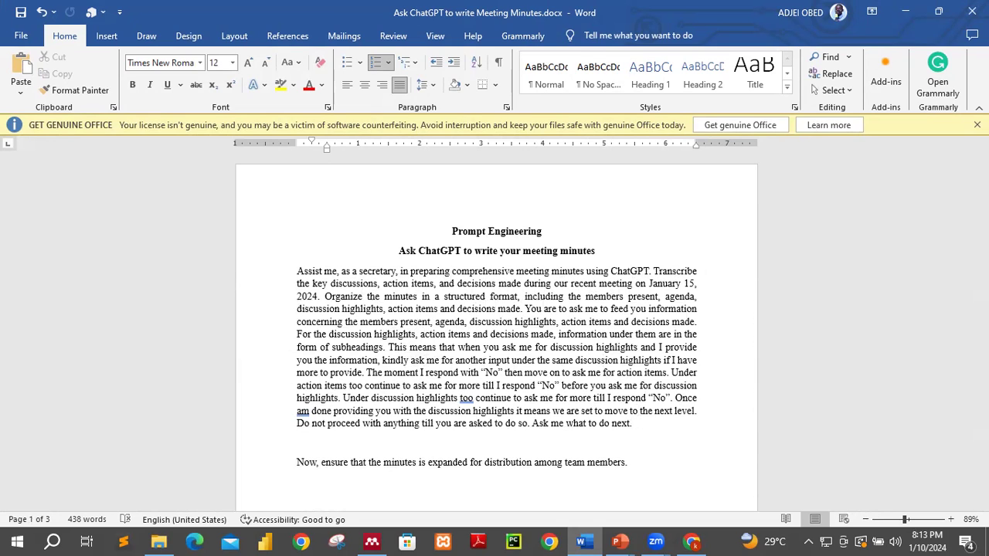
Copy the full "Assist me, as a secretary" prompt paragraph from the Word document into a new ChatGPT message.
{"action": "left_click", "coordinate": [691, 541]}
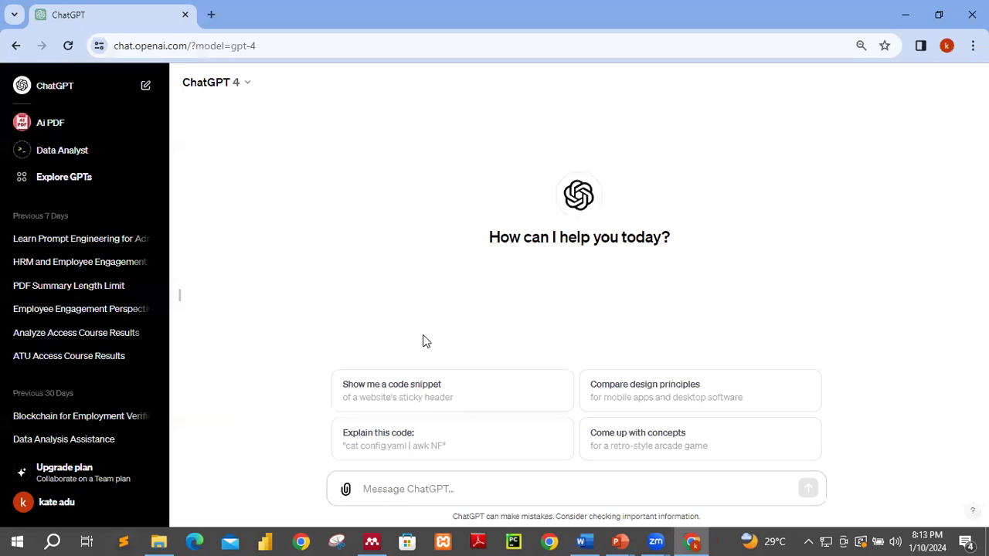
{"action": "left_click", "coordinate": [592, 540]}
{"action": "left_click_drag", "start_coordinate": [635, 431], "coordinate": [271, 270]}
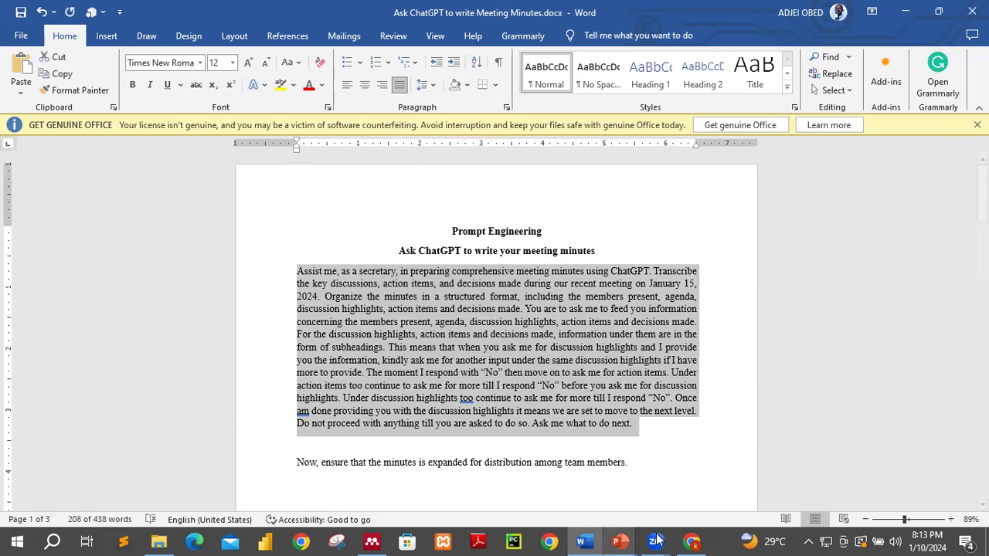
{"action": "left_click", "coordinate": [692, 541]}
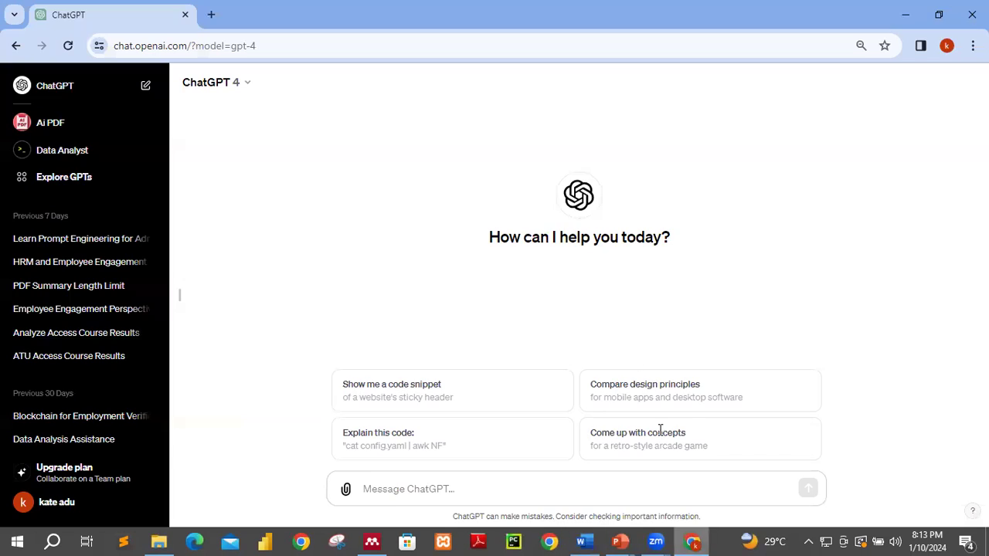
{"action": "right_click", "coordinate": [411, 491]}
{"action": "left_click", "coordinate": [446, 336]}
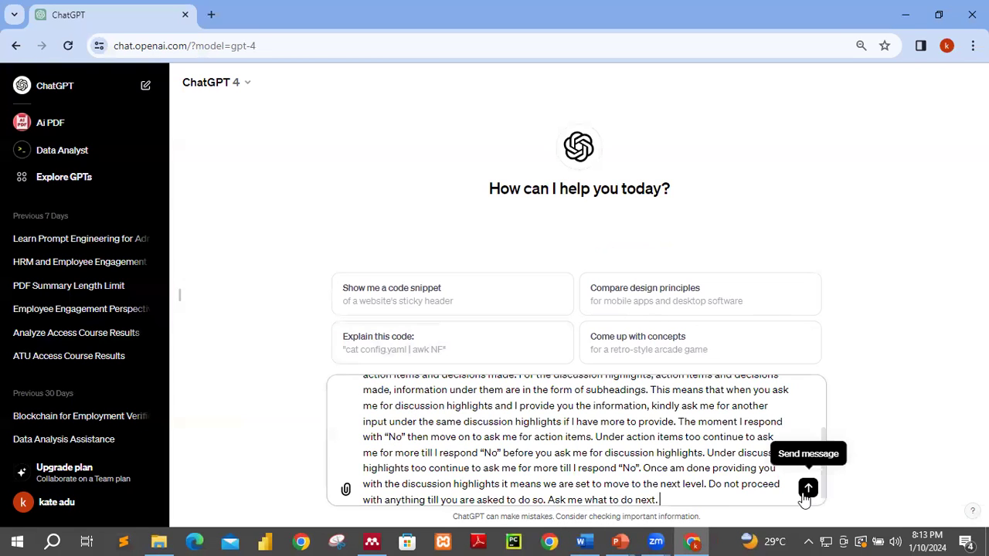
Enclose the pasted meeting-minutes prompt in double quotation marks and send it.
{"action": "scroll", "coordinate": [391, 392], "scroll_direction": "up", "scroll_amount": 2}
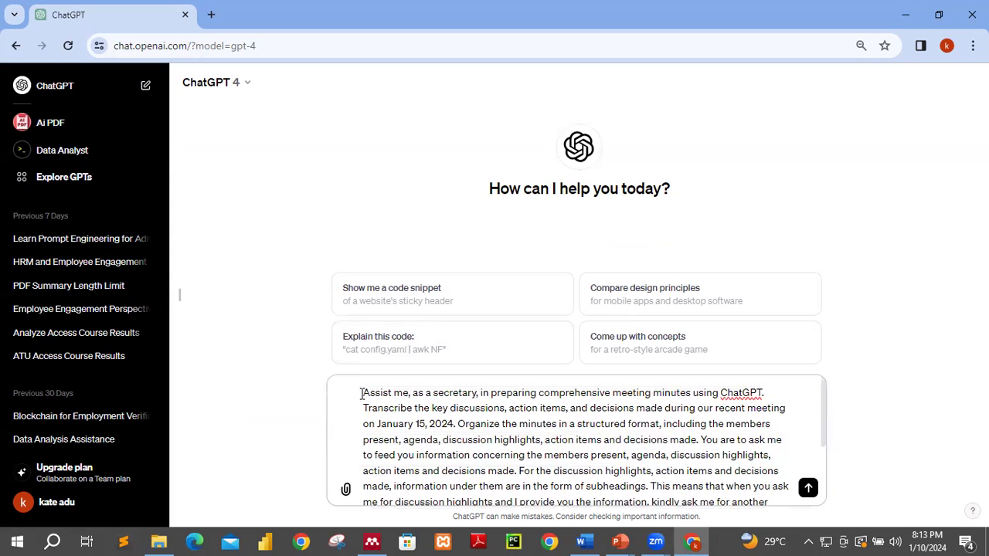
{"action": "type", "text": "\""}
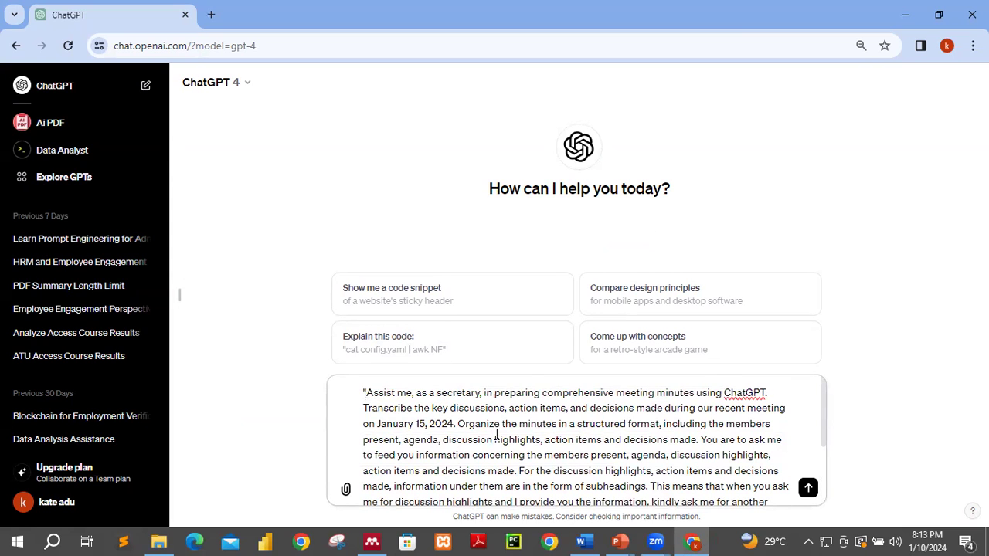
{"action": "scroll", "coordinate": [502, 434], "scroll_direction": "down", "scroll_amount": 3}
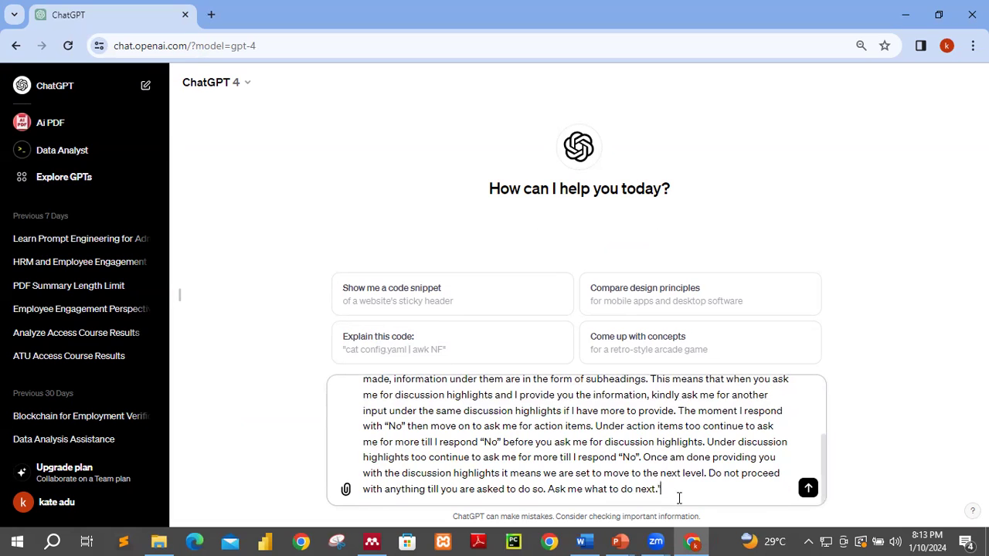
{"action": "left_click", "coordinate": [809, 487]}
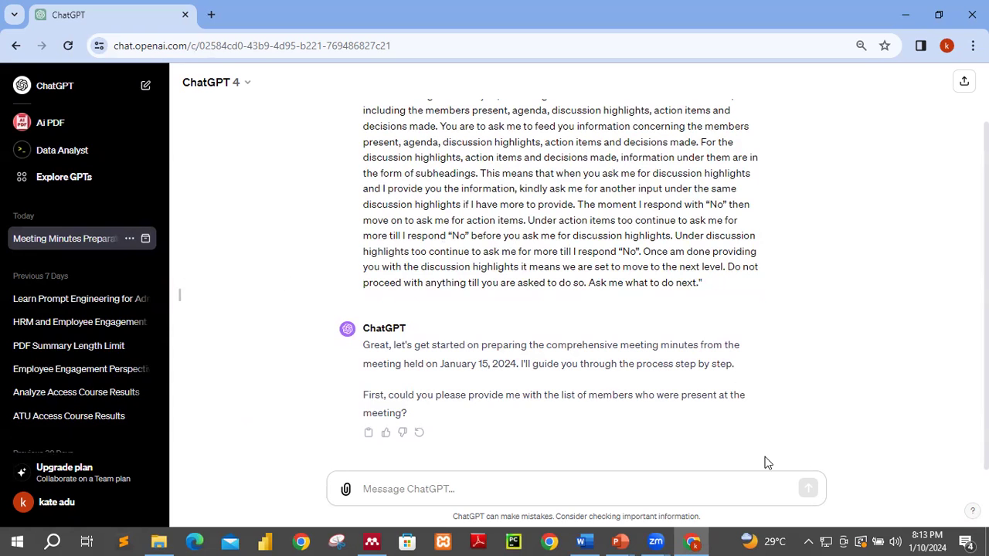
Switch to the Word document and copy the Members Present heading with its numbered list of names.
{"action": "left_click", "coordinate": [599, 539]}
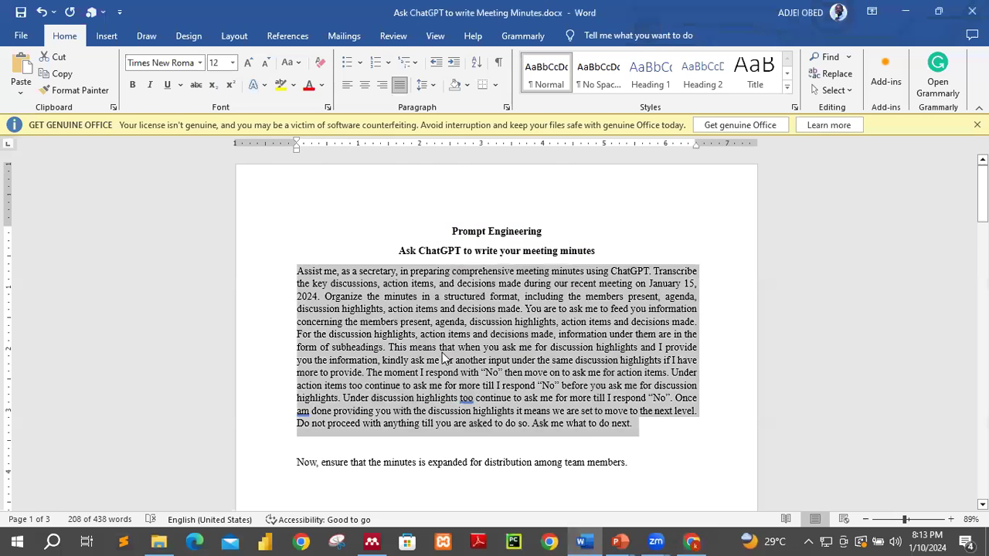
{"action": "scroll", "coordinate": [436, 349], "scroll_direction": "down", "scroll_amount": 8}
{"action": "scroll", "coordinate": [435, 349], "scroll_direction": "down", "scroll_amount": 2}
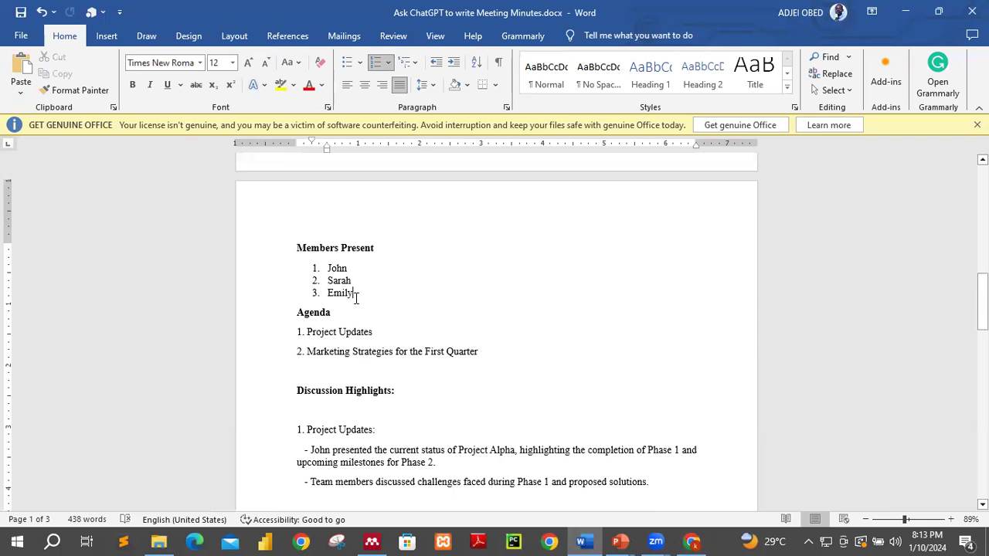
{"action": "left_click_drag", "start_coordinate": [355, 296], "coordinate": [300, 247]}
{"action": "right_click", "coordinate": [334, 280]}
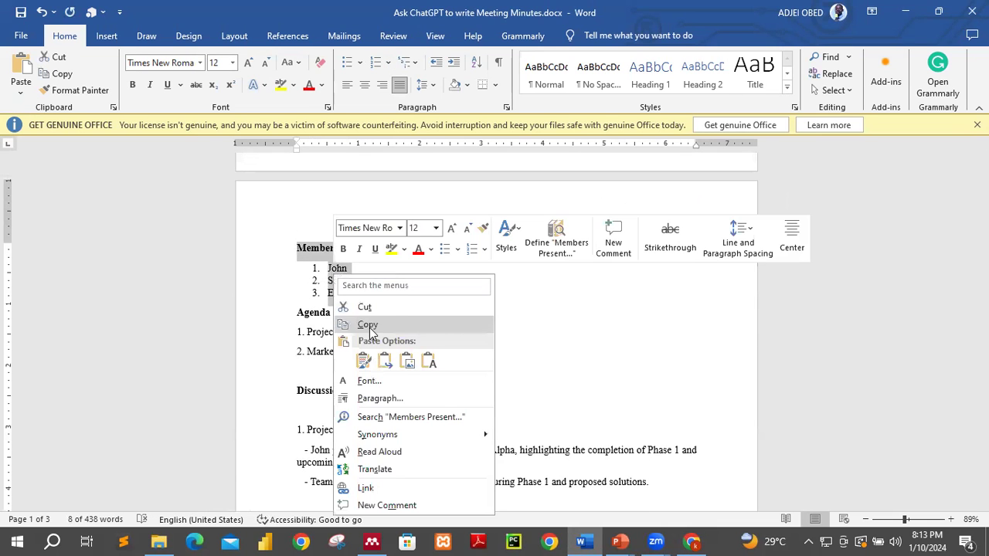
{"action": "left_click", "coordinate": [353, 323]}
Switch to ChatGPT, paste the Members Present list, remove the trailing blank line and send it as the reply.
{"action": "left_click", "coordinate": [692, 541]}
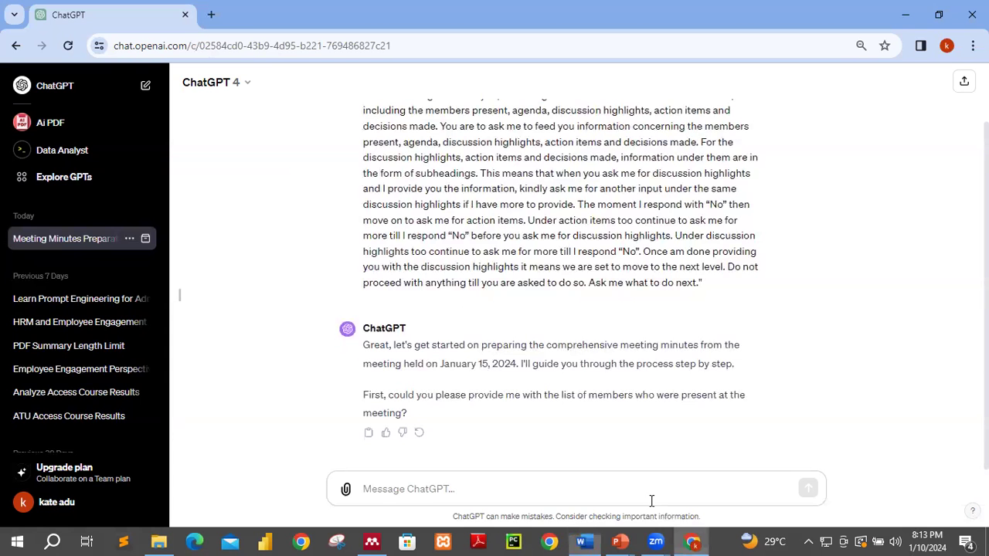
{"action": "right_click", "coordinate": [420, 489]}
{"action": "left_click", "coordinate": [446, 330]}
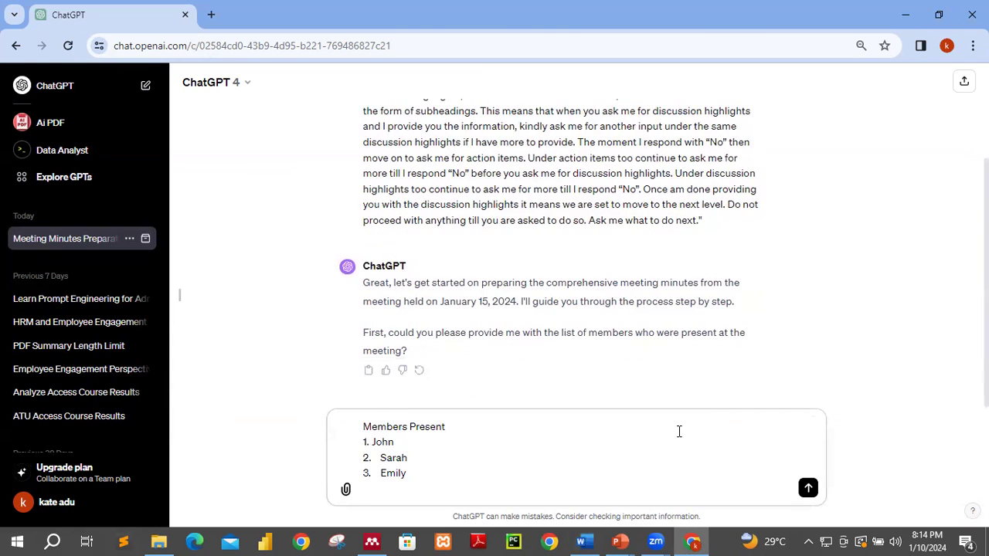
{"action": "key", "text": "BackSpace"}
{"action": "left_click", "coordinate": [807, 488]}
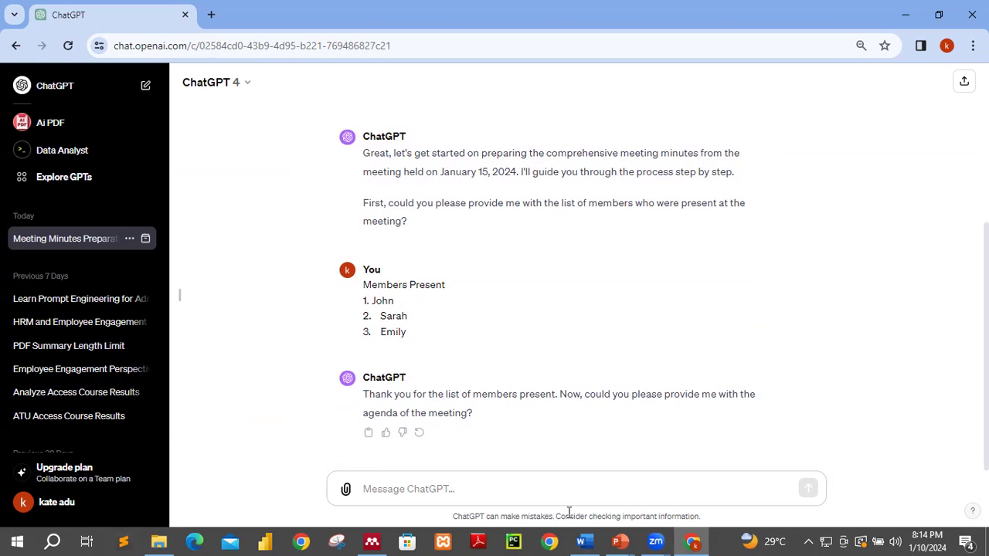
Switch to the Word document and copy the Agenda heading with its two items.
{"action": "left_click", "coordinate": [584, 541]}
{"action": "left_click", "coordinate": [481, 353]}
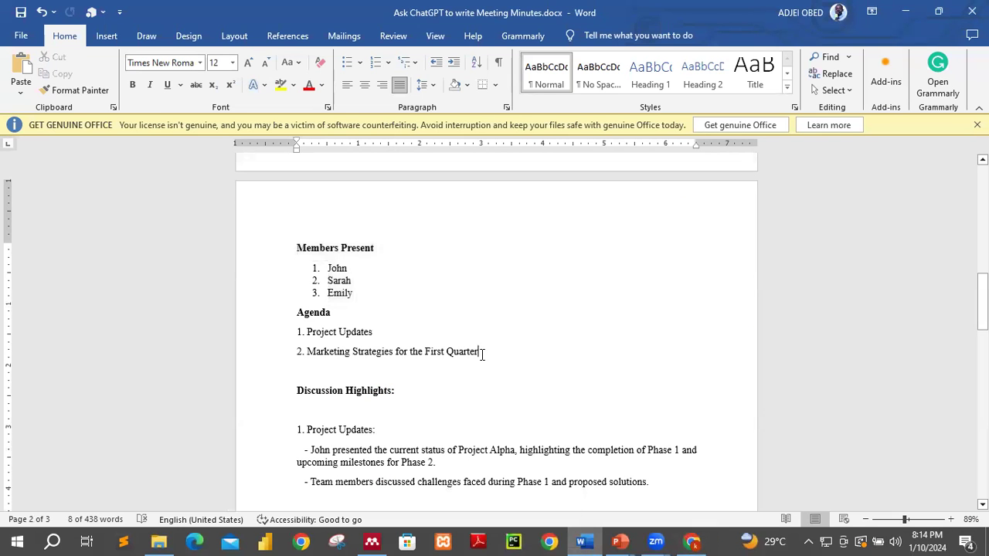
{"action": "left_click_drag", "start_coordinate": [480, 353], "coordinate": [299, 313]}
{"action": "right_click", "coordinate": [314, 320]}
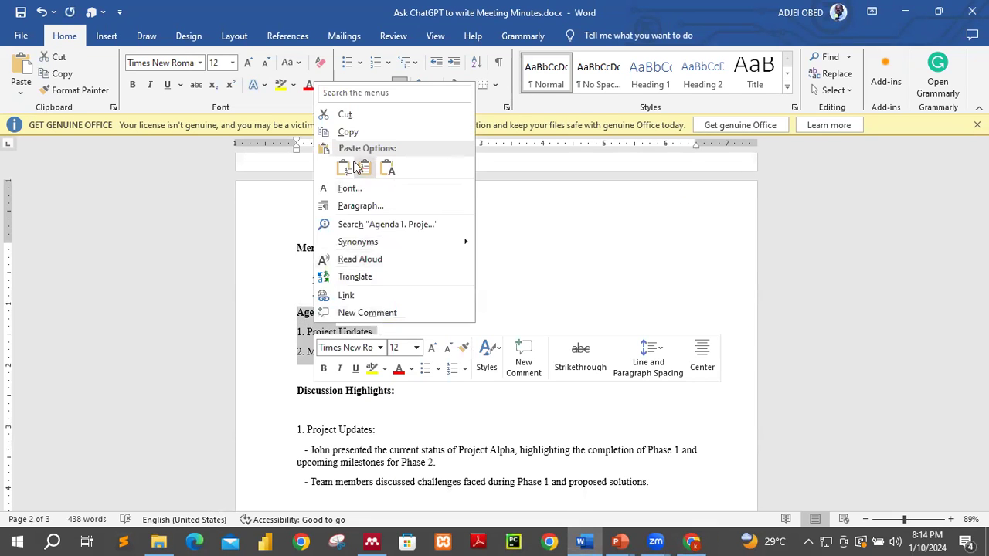
{"action": "left_click", "coordinate": [349, 133]}
Switch to ChatGPT, paste the Agenda section, remove the trailing blank line and send it as the reply.
{"action": "left_click", "coordinate": [693, 542]}
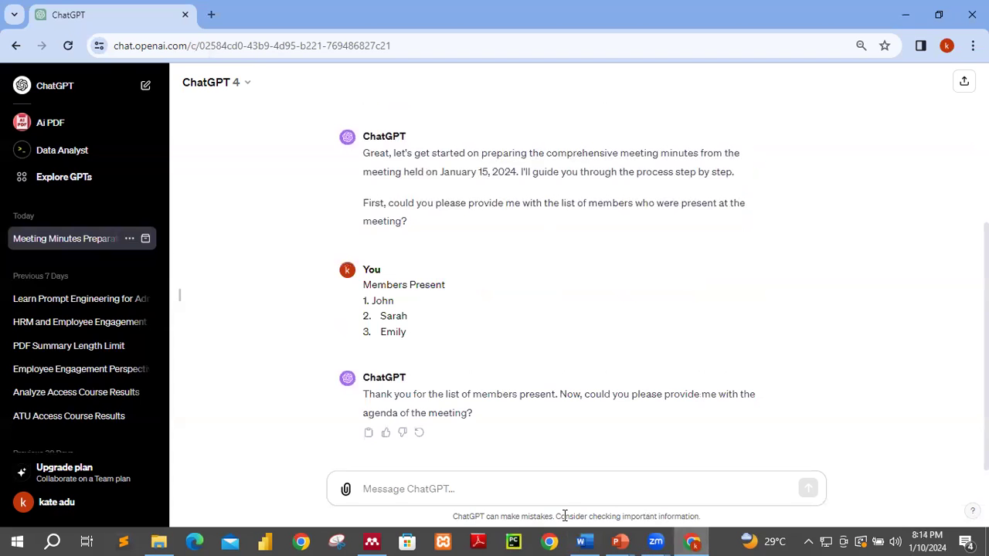
{"action": "left_click", "coordinate": [526, 486]}
{"action": "right_click", "coordinate": [526, 486]}
{"action": "left_click", "coordinate": [558, 325]}
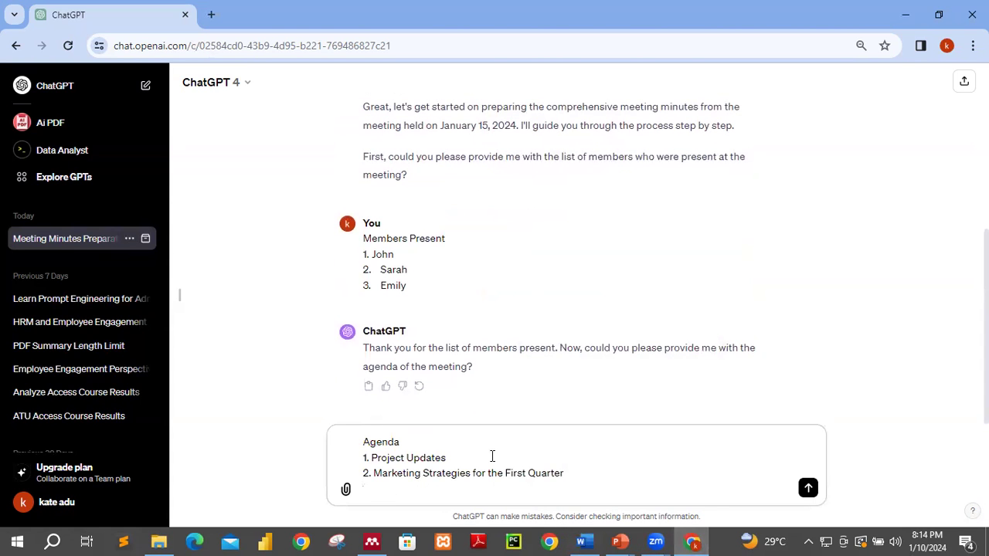
{"action": "key", "text": "BackSpace"}
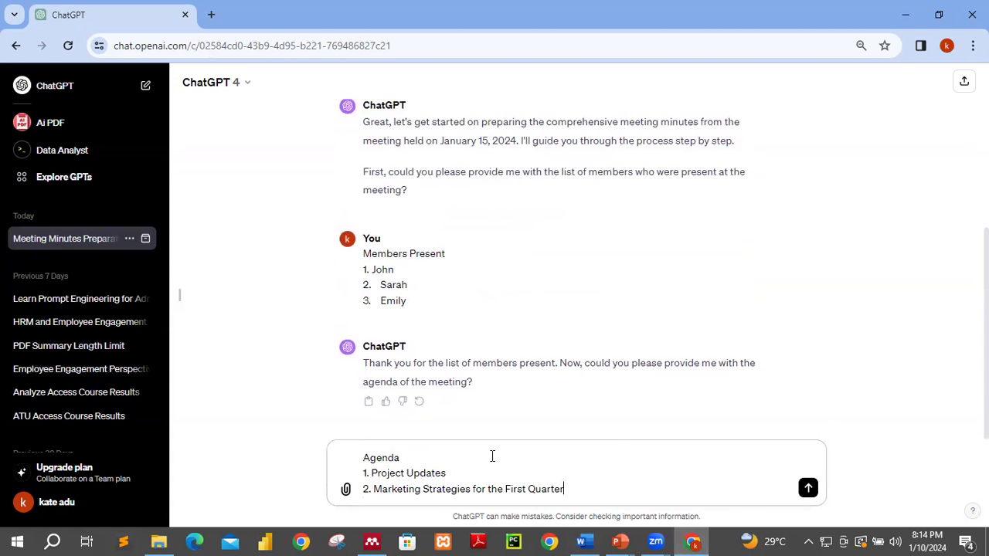
{"action": "left_click", "coordinate": [808, 488]}
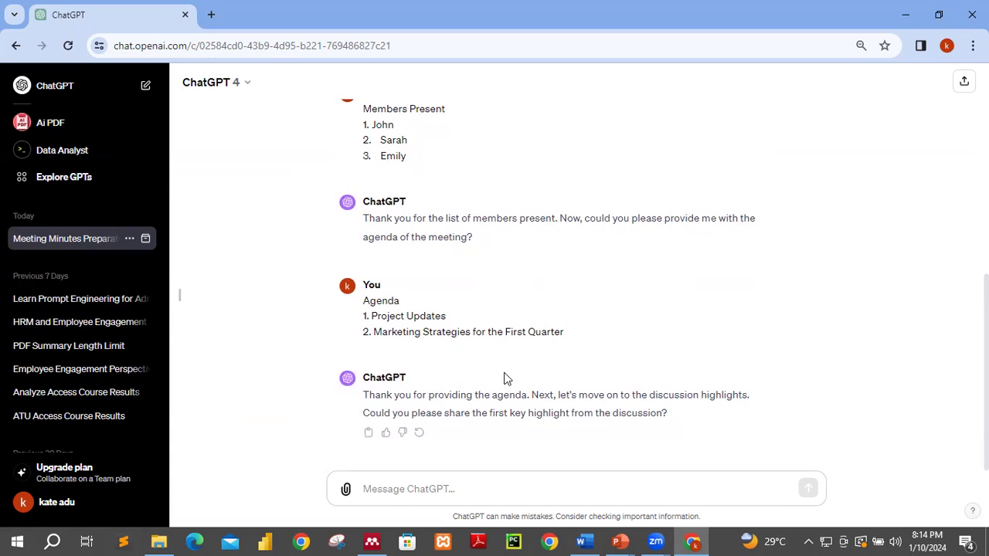
Switch to the Word document and copy the "1. Project Updates:" block with both its points under Discussion Highlights.
{"action": "left_click", "coordinate": [583, 541]}
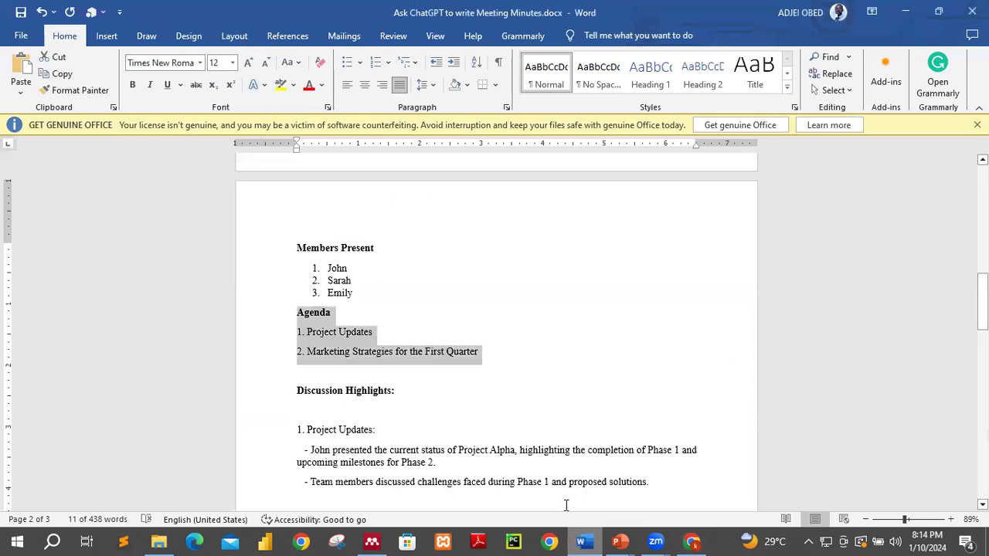
{"action": "scroll", "coordinate": [494, 404], "scroll_direction": "down", "scroll_amount": 3}
{"action": "left_click_drag", "start_coordinate": [655, 369], "coordinate": [298, 307]}
{"action": "right_click", "coordinate": [321, 322]}
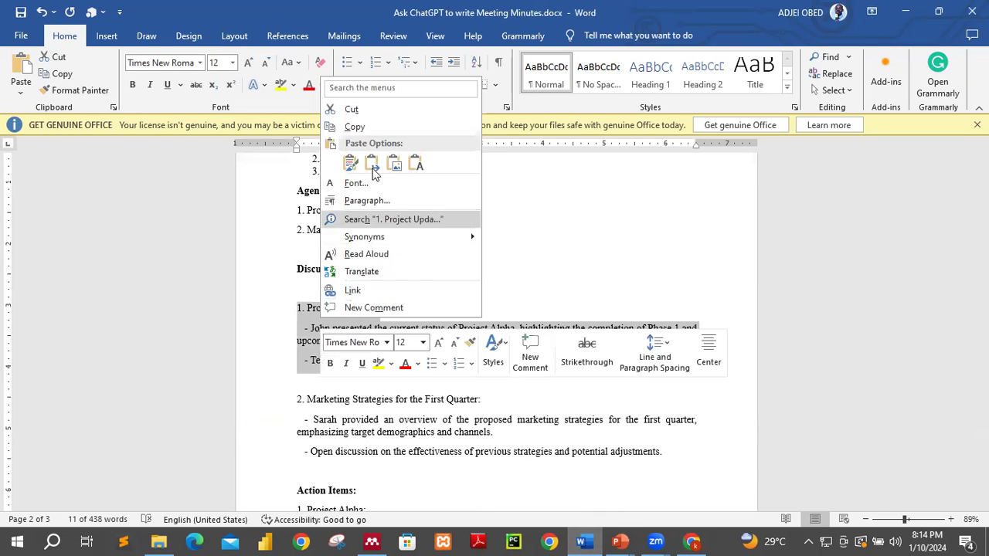
{"action": "left_click", "coordinate": [367, 127]}
Switch to ChatGPT, paste the Project Updates discussion highlight, remove the trailing blank line and send it as the reply.
{"action": "left_click", "coordinate": [692, 540]}
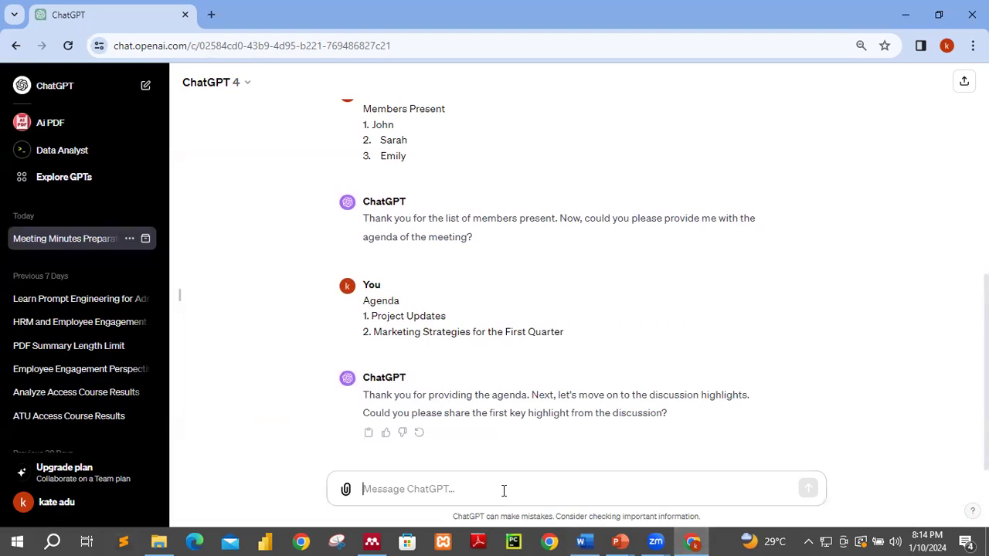
{"action": "right_click", "coordinate": [504, 491]}
{"action": "left_click", "coordinate": [532, 334]}
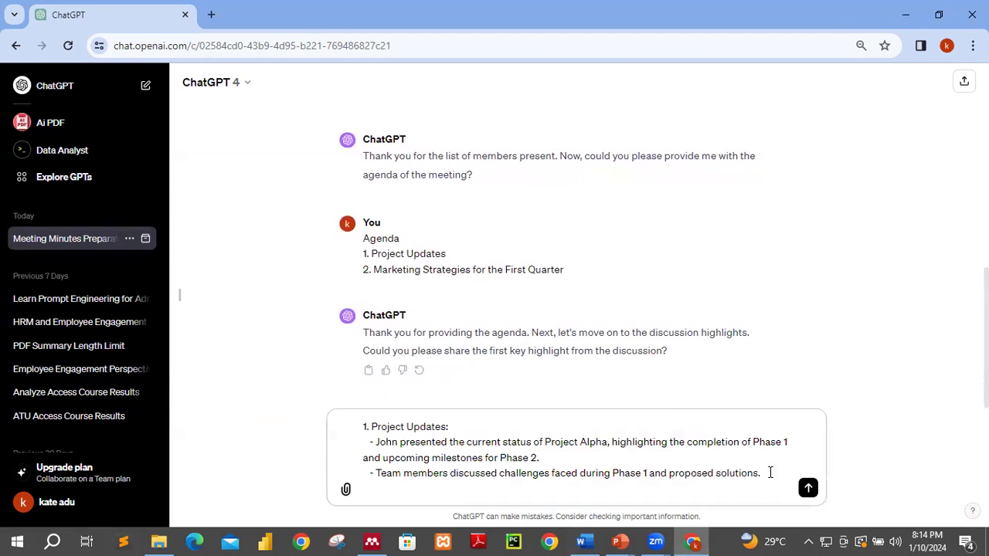
{"action": "key", "text": "BackSpace"}
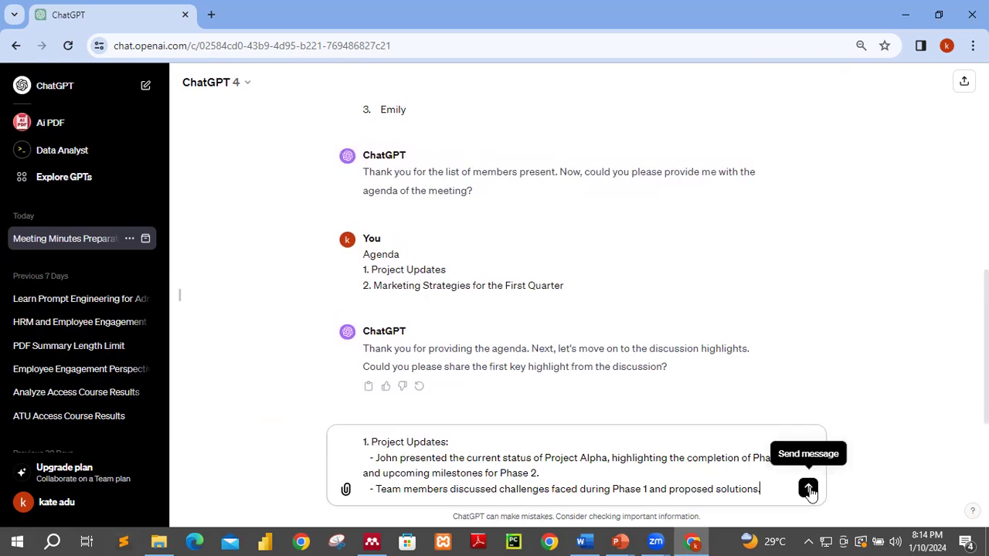
{"action": "left_click", "coordinate": [808, 489]}
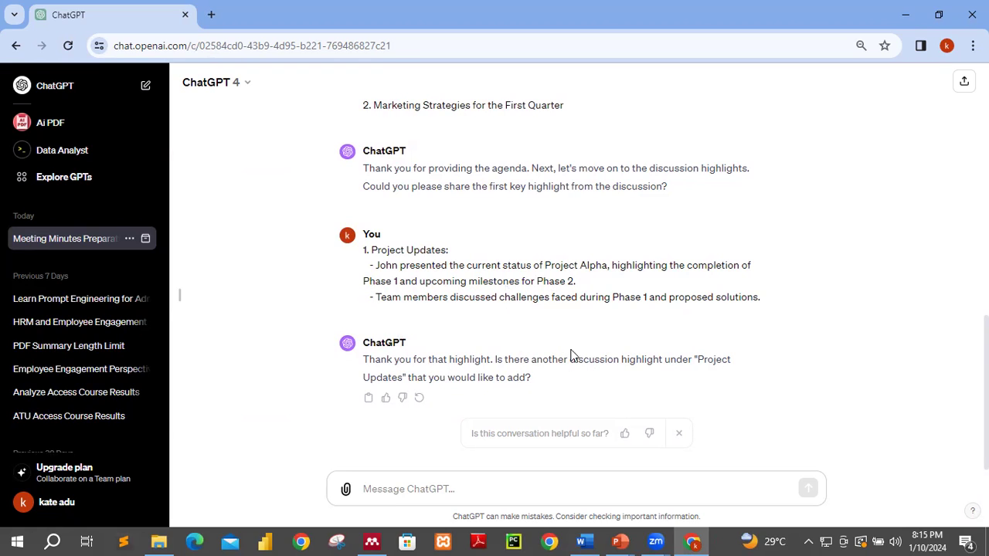
Switch to the Word document and copy the "2. Marketing Strategies for the First Quarter:" block with both its points under Discussion Highlights.
{"action": "left_click", "coordinate": [584, 541]}
{"action": "left_click", "coordinate": [600, 438]}
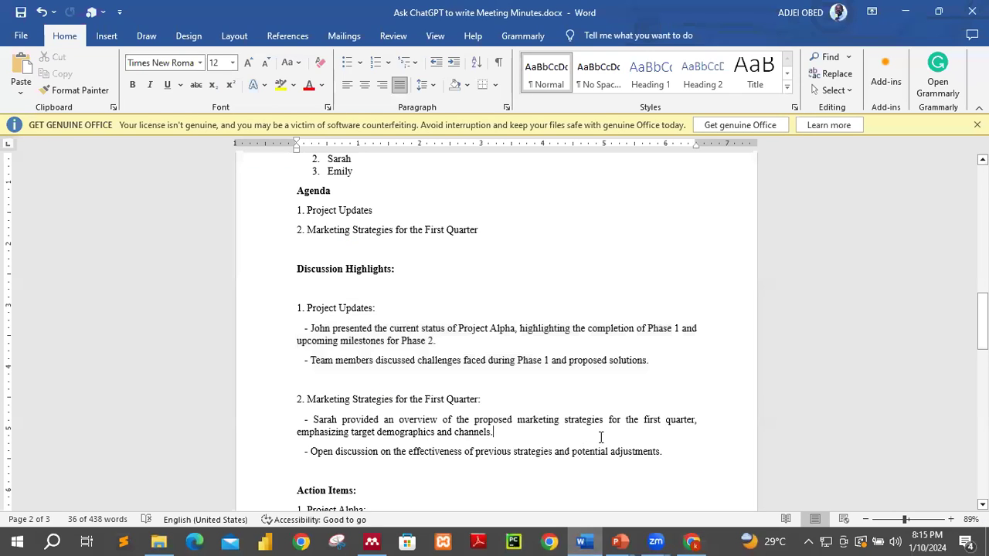
{"action": "left_click_drag", "start_coordinate": [662, 453], "coordinate": [287, 396]}
{"action": "right_click", "coordinate": [357, 410]}
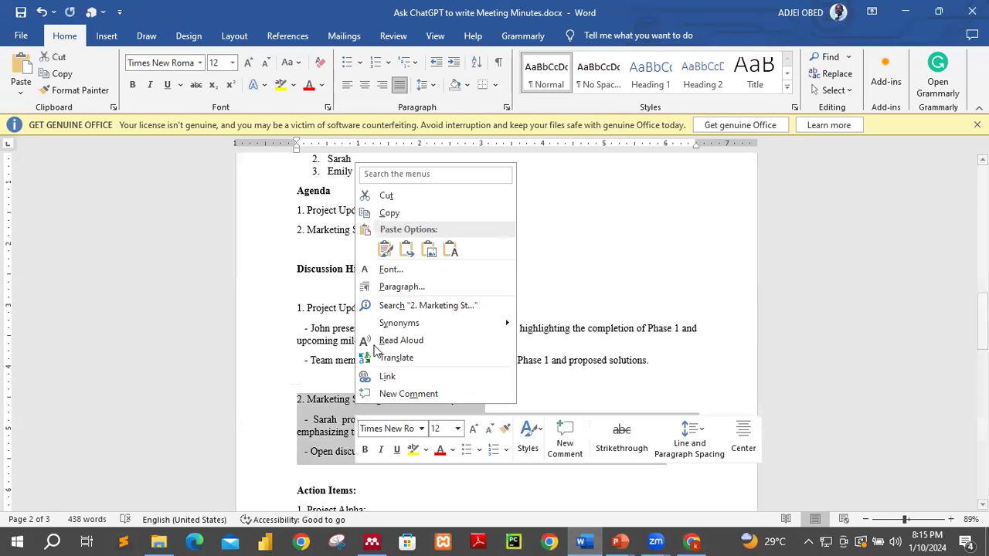
{"action": "left_click", "coordinate": [390, 212]}
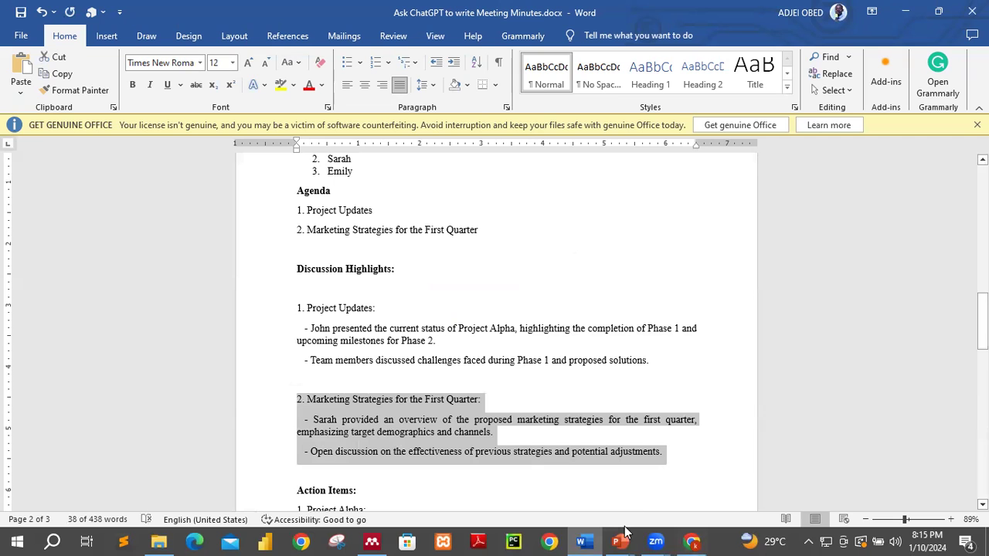
Switch to ChatGPT, paste the Marketing Strategies for the First Quarter highlight and send it as the reply.
{"action": "left_click", "coordinate": [692, 541]}
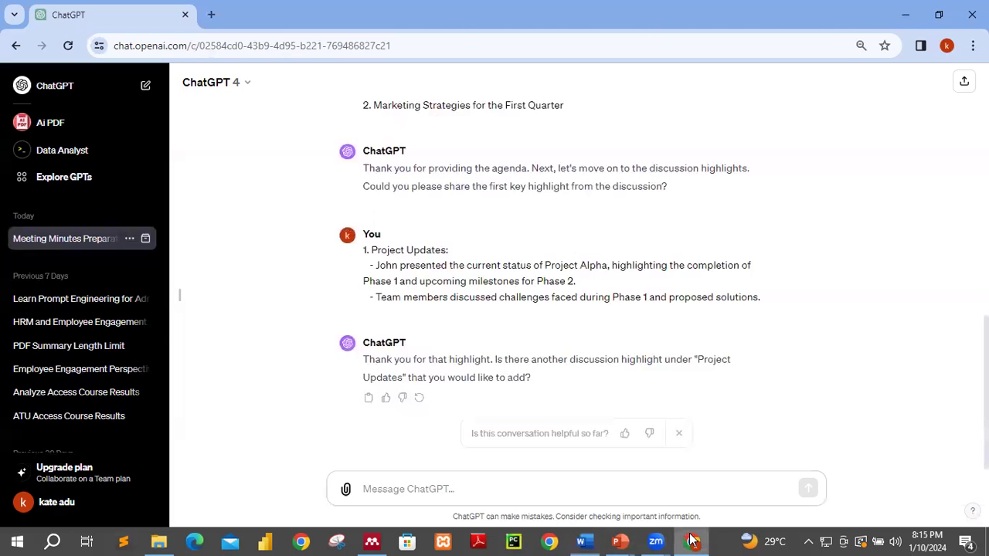
{"action": "right_click", "coordinate": [431, 487]}
{"action": "left_click", "coordinate": [459, 328]}
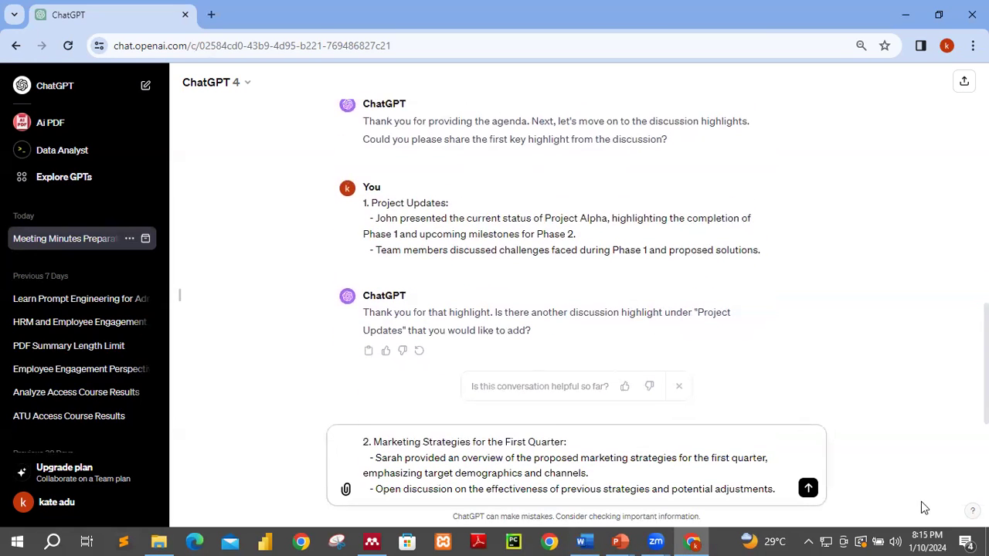
{"action": "left_click", "coordinate": [808, 487]}
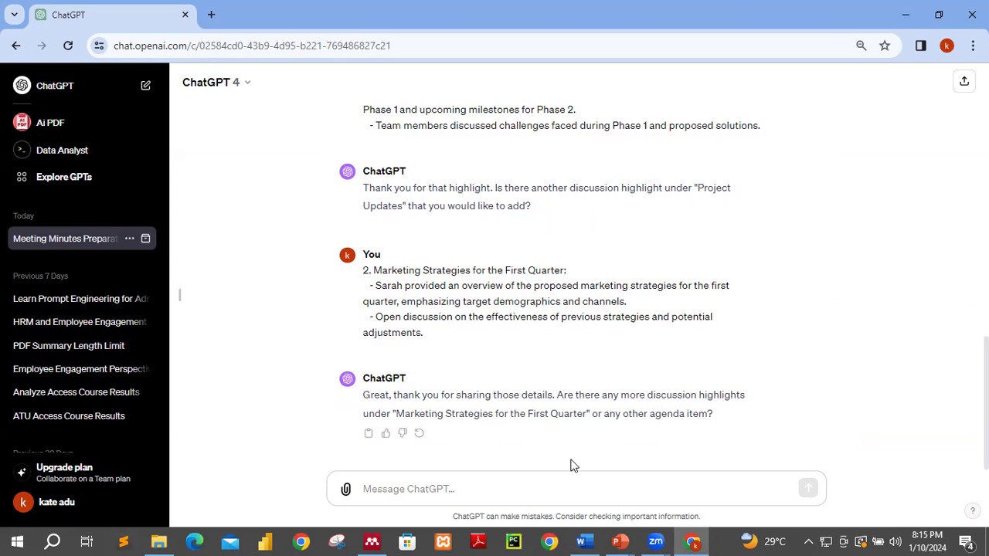
Answer the question about more discussion highlights with "No, lets move on to the next item".
{"action": "left_click", "coordinate": [519, 481]}
{"action": "type", "text": "n"}
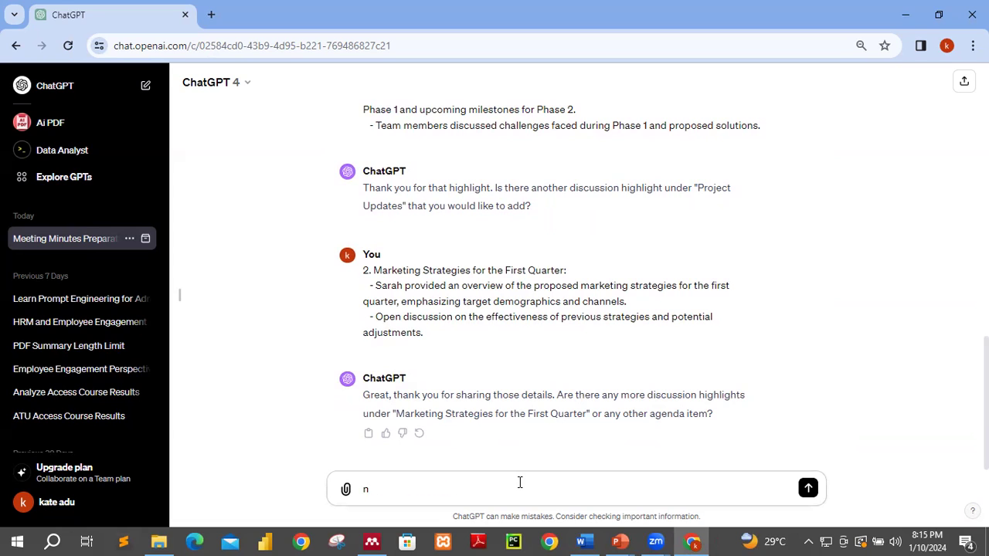
{"action": "key", "text": "BackSpace"}
{"action": "type", "text": "No, lets move on"}
{"action": "type", "text": "to the nex"}
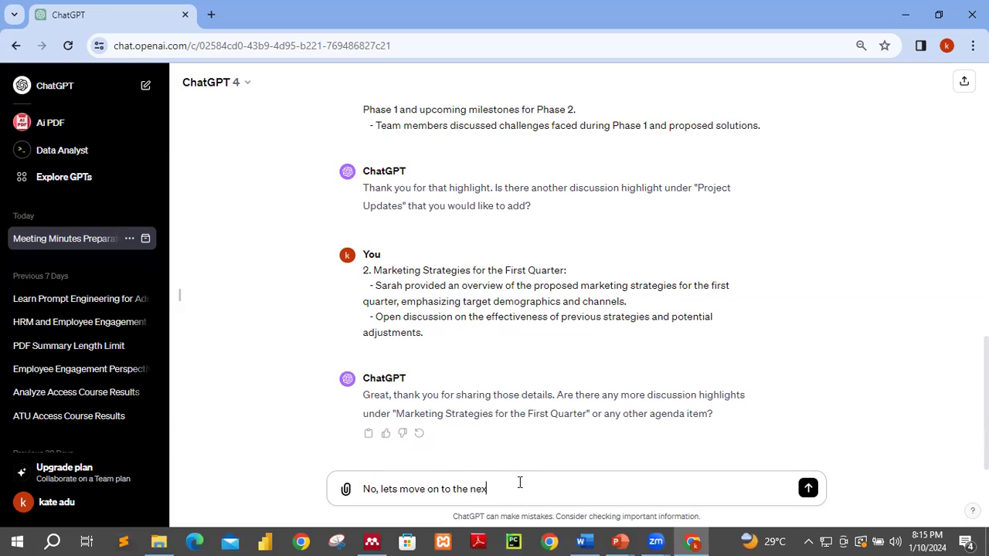
{"action": "type", "text": "t item"}
{"action": "key", "text": "Return"}
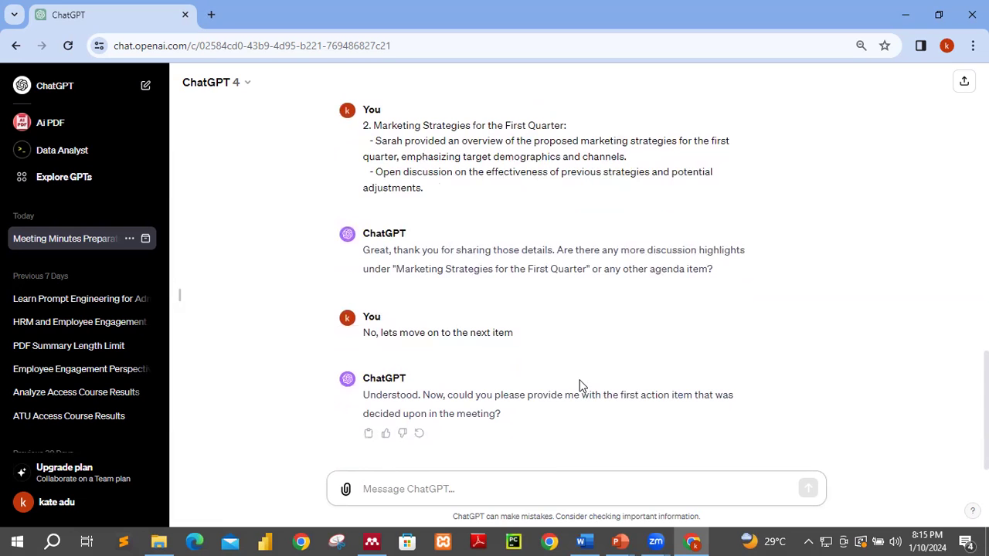
Switch to the Word document and copy the "1. Project Alpha:" block with both its points under Action Items.
{"action": "left_click", "coordinate": [583, 541]}
{"action": "scroll", "coordinate": [415, 347], "scroll_direction": "down", "scroll_amount": 5}
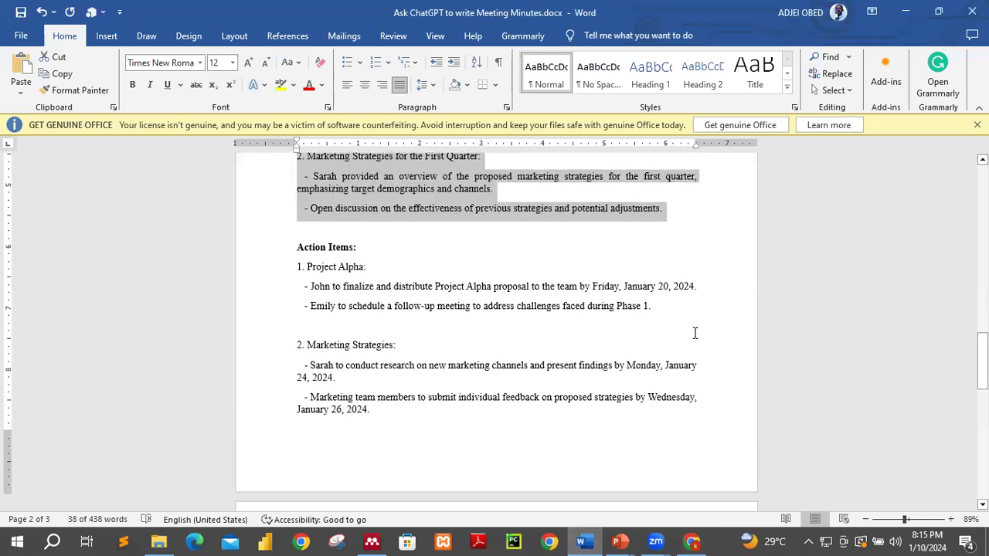
{"action": "left_click", "coordinate": [672, 323]}
{"action": "left_click_drag", "start_coordinate": [670, 311], "coordinate": [302, 266]}
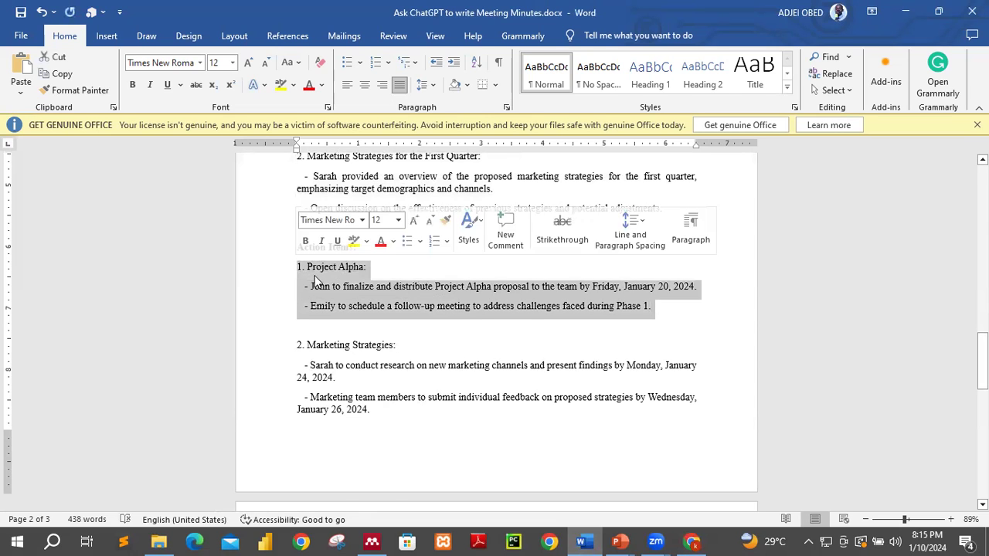
{"action": "right_click", "coordinate": [316, 276]}
{"action": "left_click", "coordinate": [358, 327]}
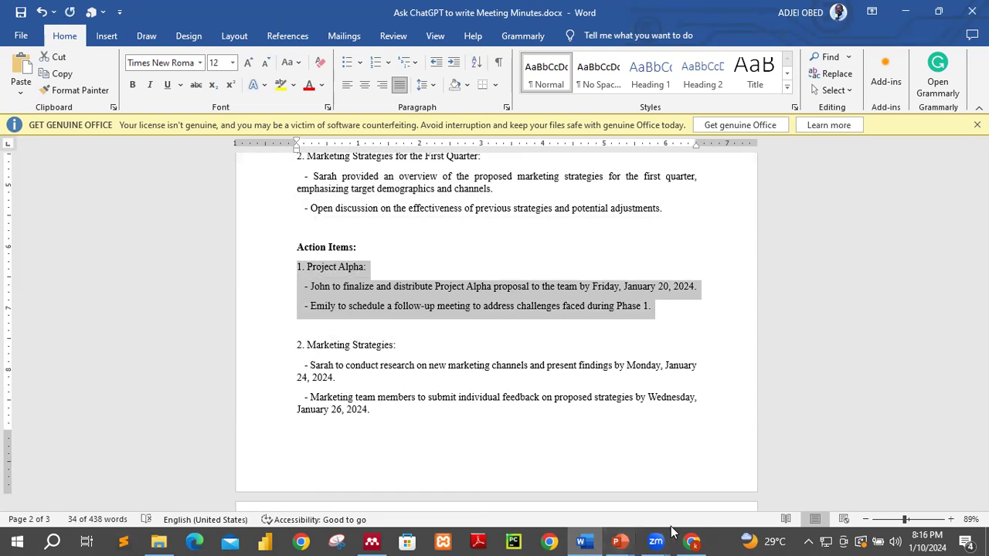
Switch to ChatGPT, paste the Project Alpha action items, remove the trailing blank line and send them as the reply.
{"action": "left_click", "coordinate": [692, 541]}
{"action": "right_click", "coordinate": [530, 489]}
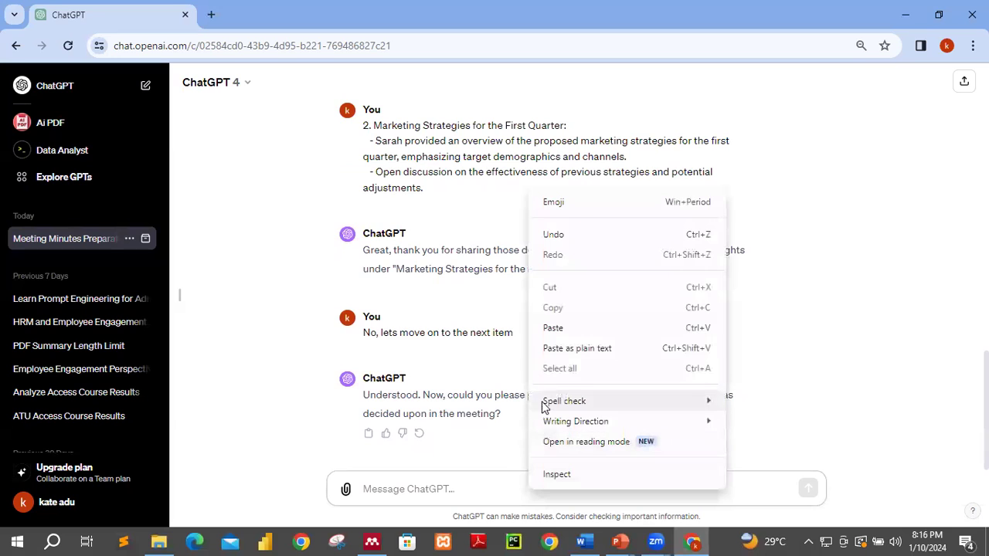
{"action": "left_click", "coordinate": [557, 331]}
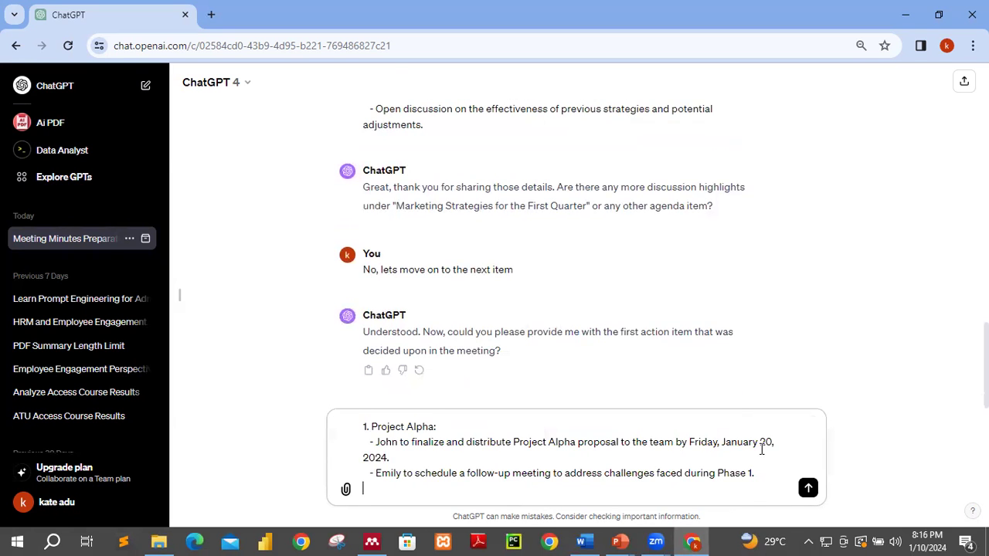
{"action": "key", "text": "BackSpace"}
{"action": "left_click", "coordinate": [807, 488]}
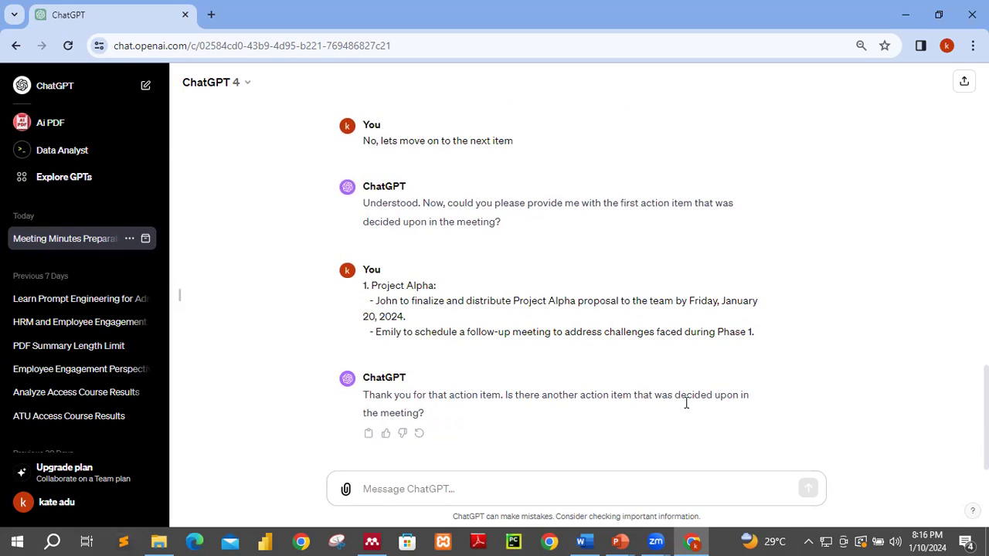
Switch to the Word document and copy the "2. Marketing Strategies:" block with both its points under Action Items.
{"action": "left_click", "coordinate": [584, 541]}
{"action": "left_click_drag", "start_coordinate": [376, 410], "coordinate": [302, 344]}
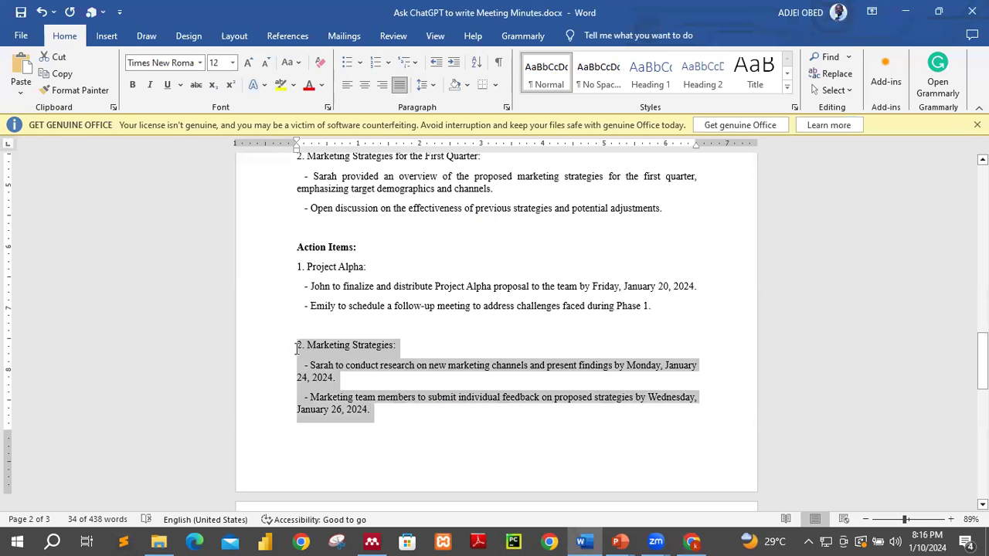
{"action": "right_click", "coordinate": [311, 356]}
{"action": "left_click", "coordinate": [350, 167]}
{"action": "scroll", "coordinate": [556, 386], "scroll_direction": "down", "scroll_amount": 3}
{"action": "scroll", "coordinate": [559, 386], "scroll_direction": "up", "scroll_amount": 2}
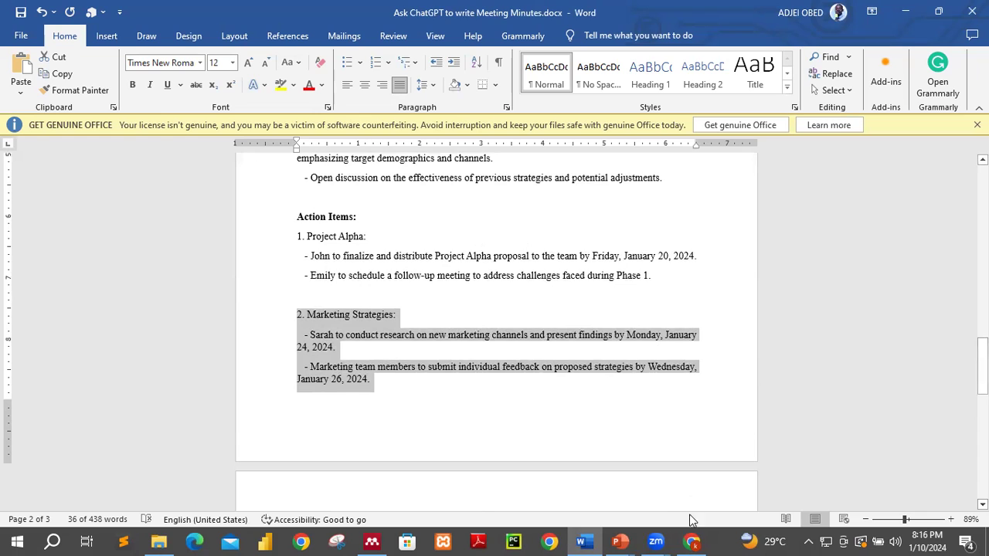
Switch to ChatGPT, paste the Marketing Strategies action items and send them as the reply.
{"action": "left_click", "coordinate": [692, 541]}
{"action": "left_click", "coordinate": [386, 483]}
{"action": "right_click", "coordinate": [383, 486]}
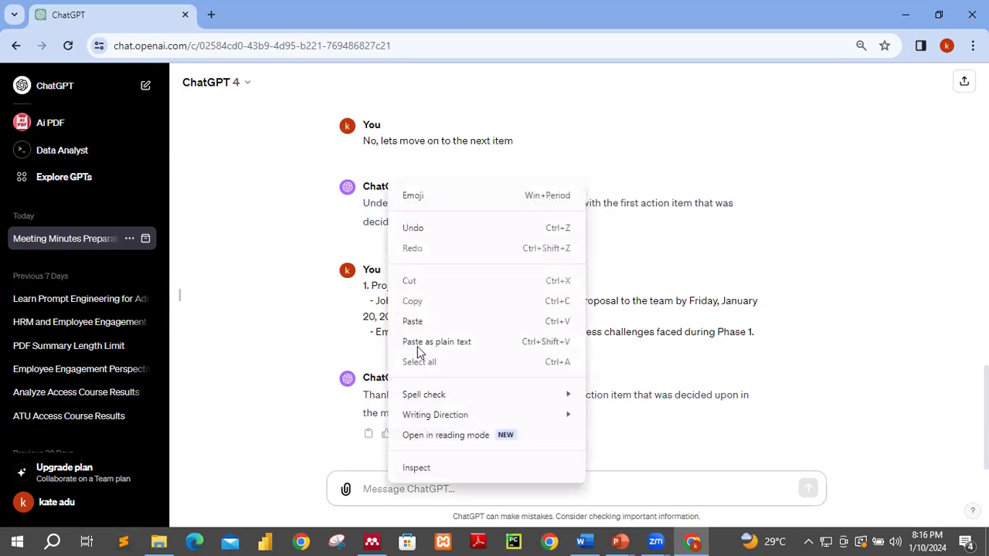
{"action": "left_click", "coordinate": [422, 324]}
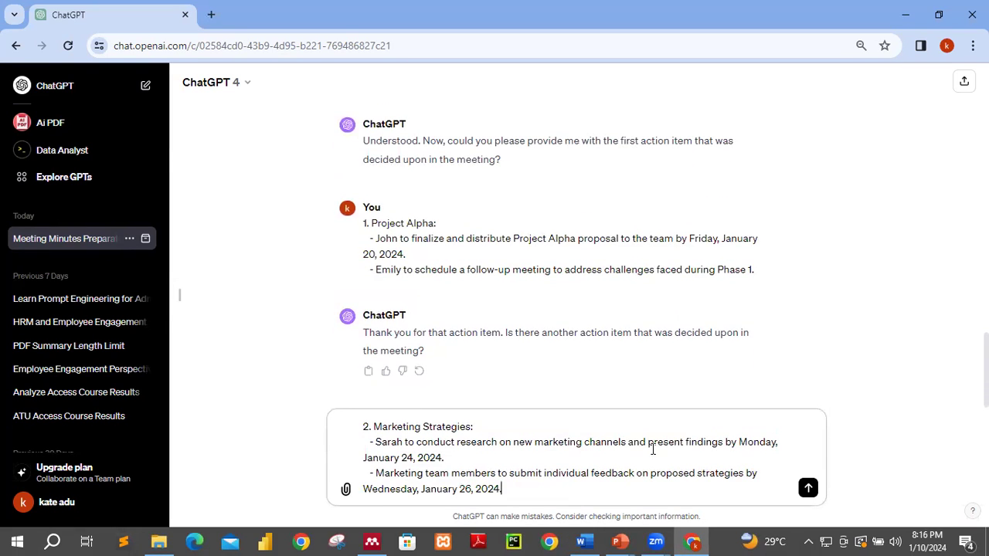
{"action": "left_click", "coordinate": [807, 489]}
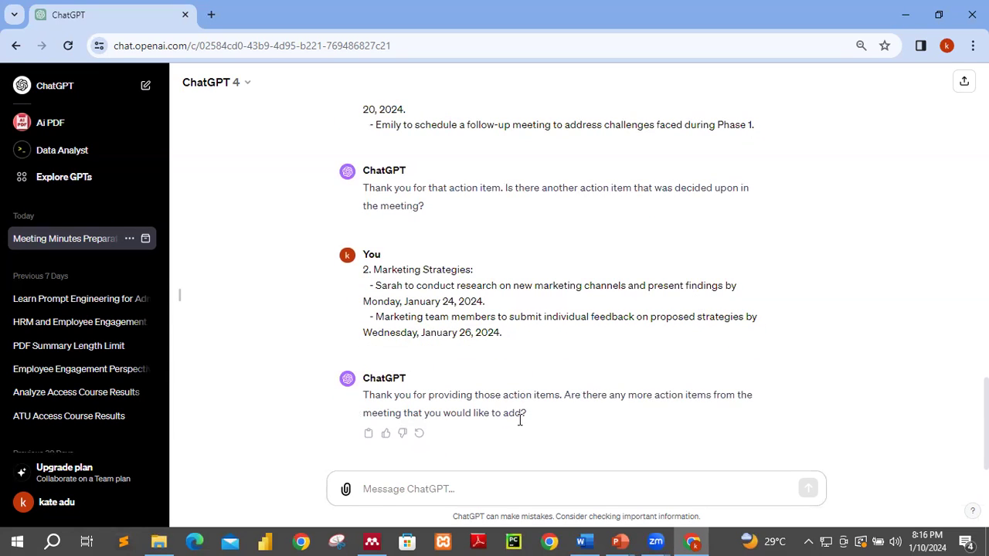
Answer the question about more action items with "No, lets move on to the next item".
{"action": "left_click", "coordinate": [490, 489]}
{"action": "type", "text": "n"}
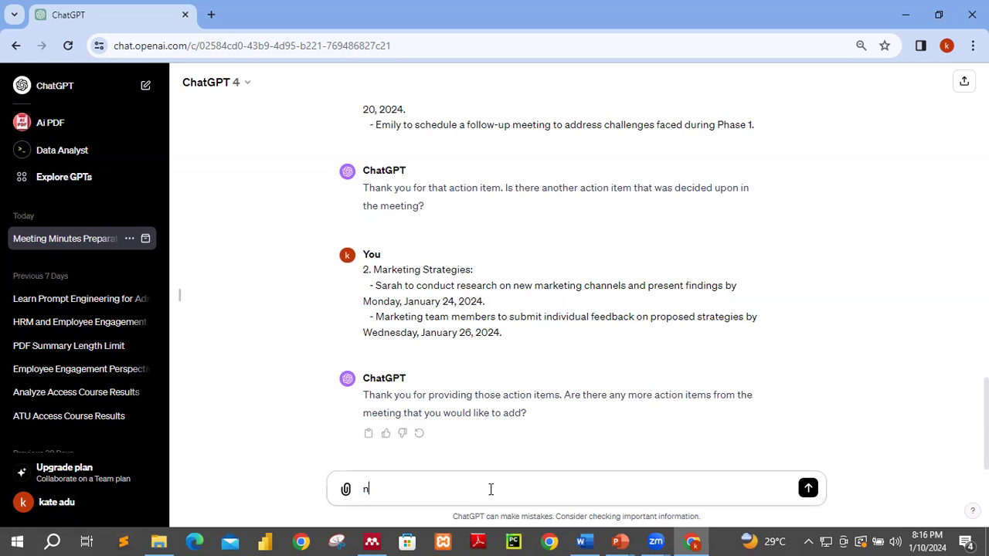
{"action": "key", "text": "BackSpace"}
{"action": "type", "text": "No, lets move"}
{"action": "key", "text": "BackSpace"}
{"action": "key", "text": "BackSpace"}
{"action": "type", "text": "ve on to the next item"}
{"action": "key", "text": "Return"}
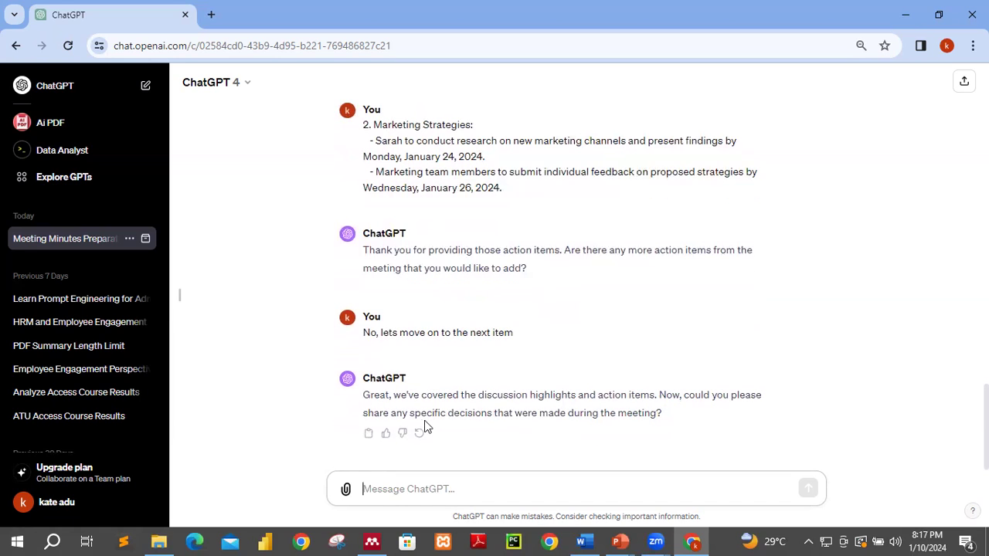
Switch to the Word document and copy the "1. Project Alpha and Marketing Decisions" block with its three points under Decisions Made.
{"action": "left_click", "coordinate": [585, 541]}
{"action": "scroll", "coordinate": [485, 361], "scroll_direction": "down", "scroll_amount": 6}
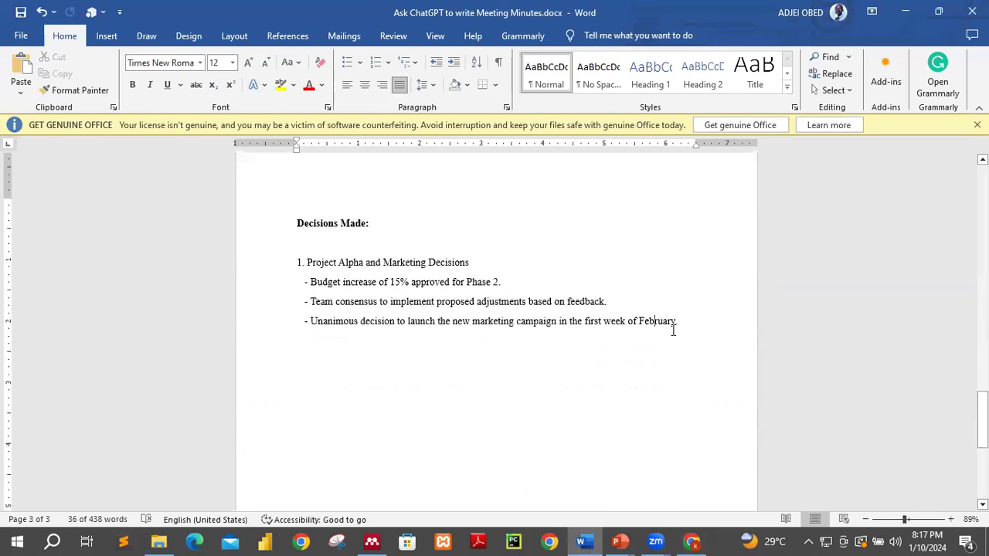
{"action": "left_click_drag", "start_coordinate": [678, 321], "coordinate": [301, 264]}
{"action": "right_click", "coordinate": [348, 285]}
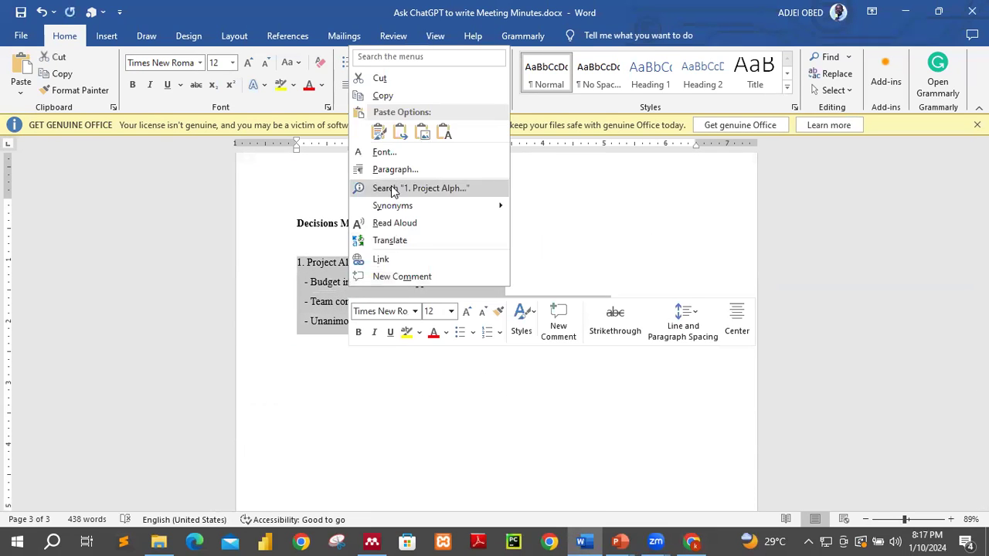
{"action": "left_click", "coordinate": [399, 101]}
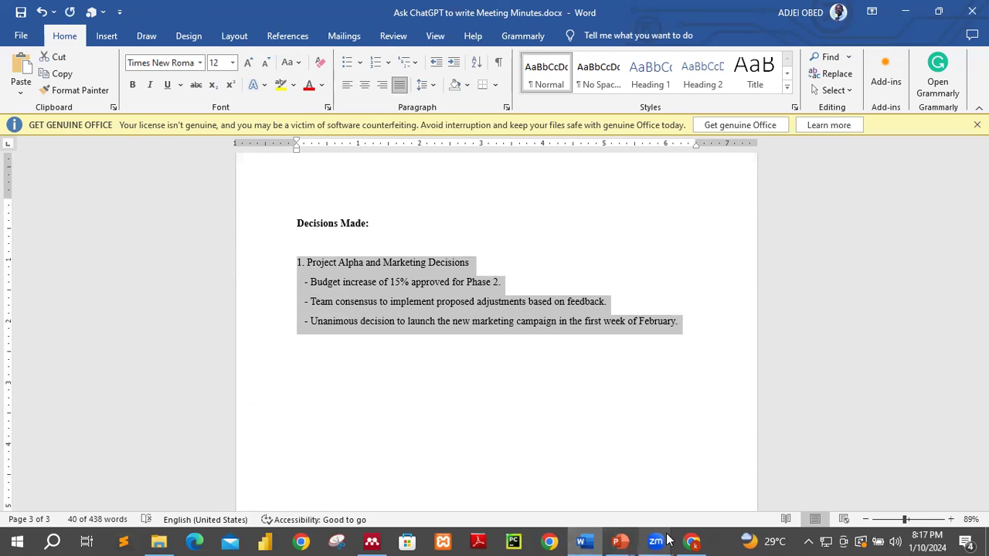
Switch to ChatGPT, paste the Project Alpha and Marketing Decisions block as plain text and send it as the reply.
{"action": "left_click", "coordinate": [693, 541]}
{"action": "right_click", "coordinate": [487, 488]}
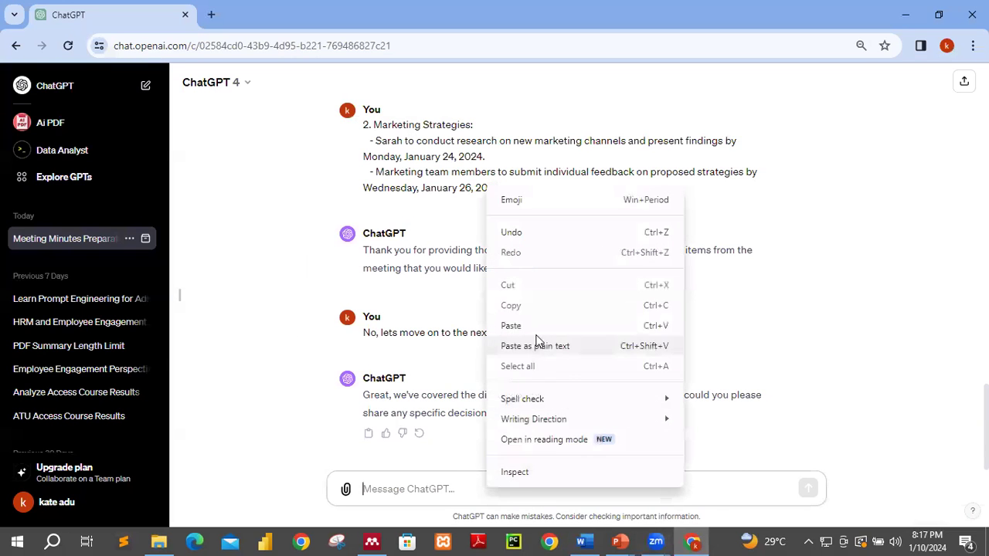
{"action": "left_click", "coordinate": [540, 347]}
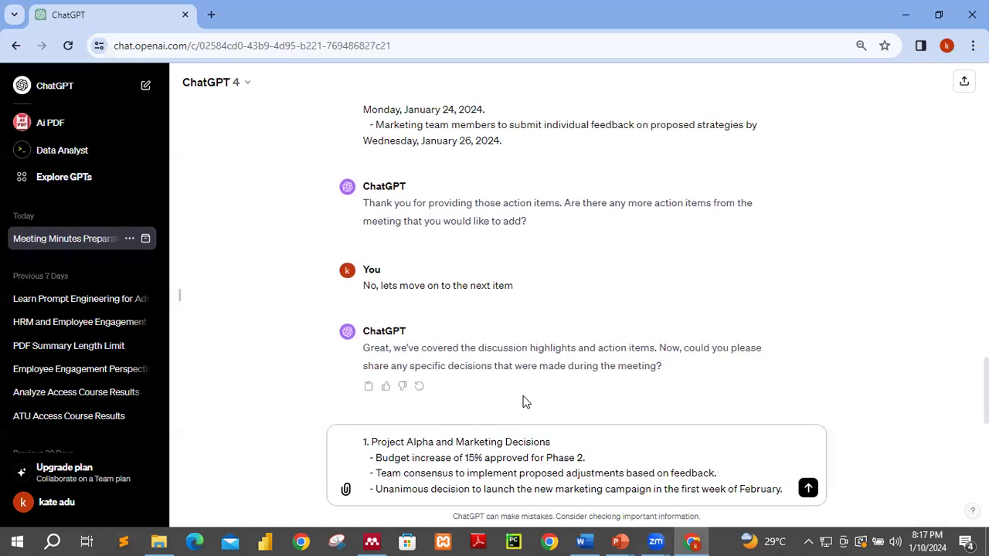
{"action": "left_click", "coordinate": [807, 489]}
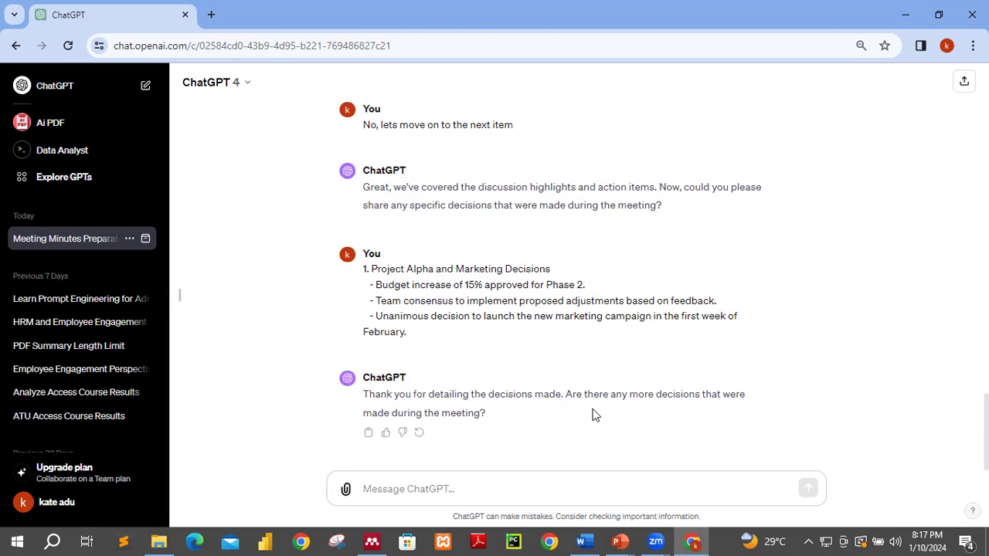
Answer the question about more decisions made during the meeting with "no".
{"action": "left_click", "coordinate": [504, 480]}
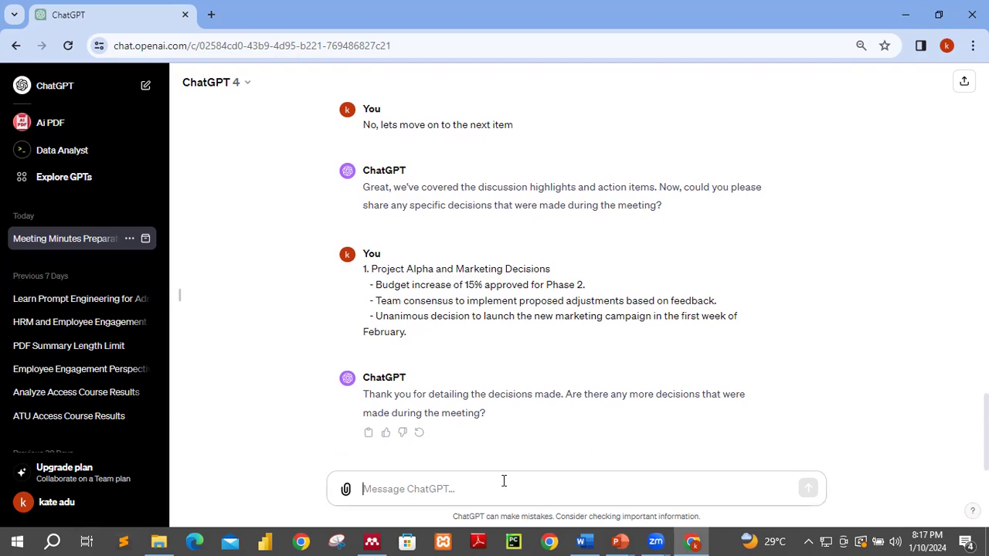
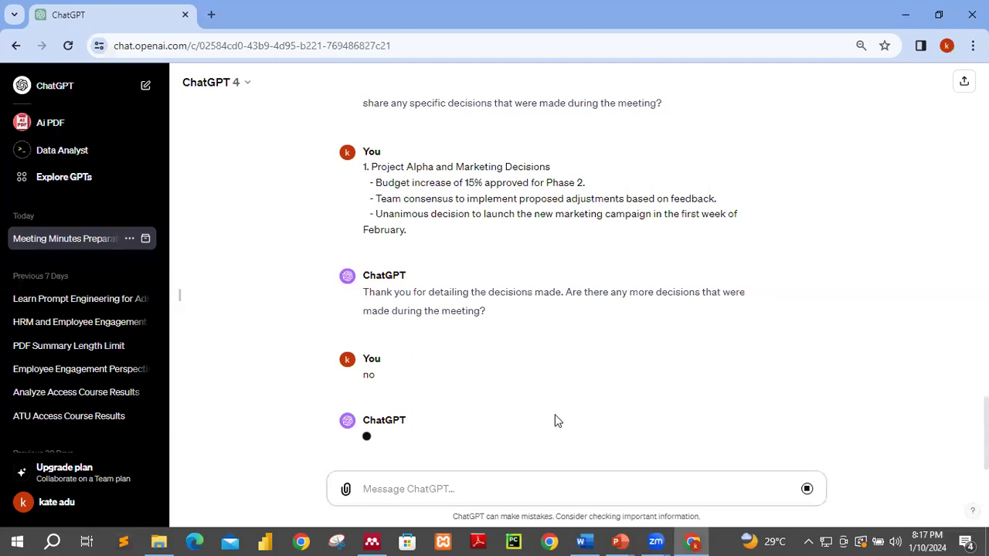
Review the earlier replies in the conversation back to the opening prompt with the meeting minutes instructions.
{"action": "scroll", "coordinate": [554, 420], "scroll_direction": "up", "scroll_amount": 15}
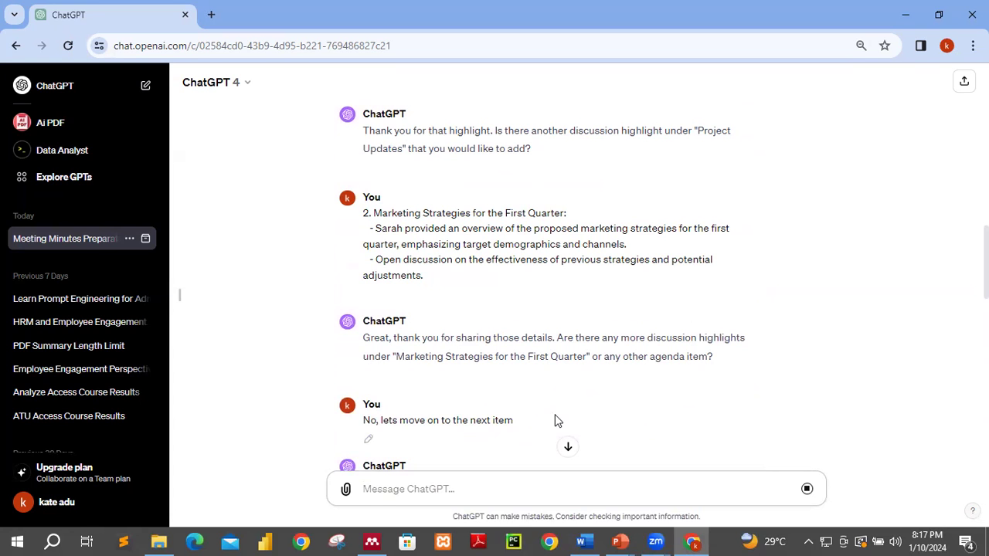
{"action": "scroll", "coordinate": [554, 420], "scroll_direction": "up", "scroll_amount": 5}
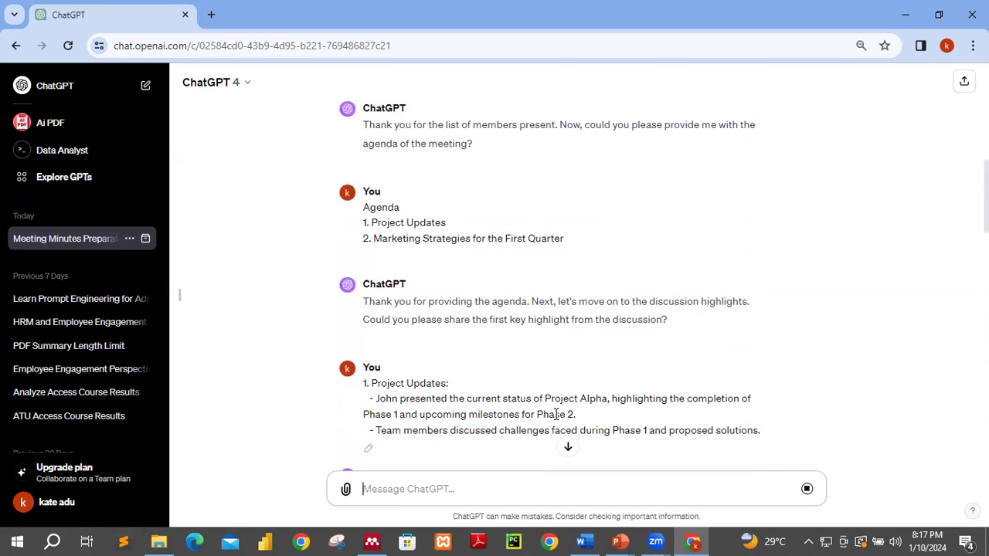
{"action": "scroll", "coordinate": [509, 375], "scroll_direction": "down", "scroll_amount": 10}
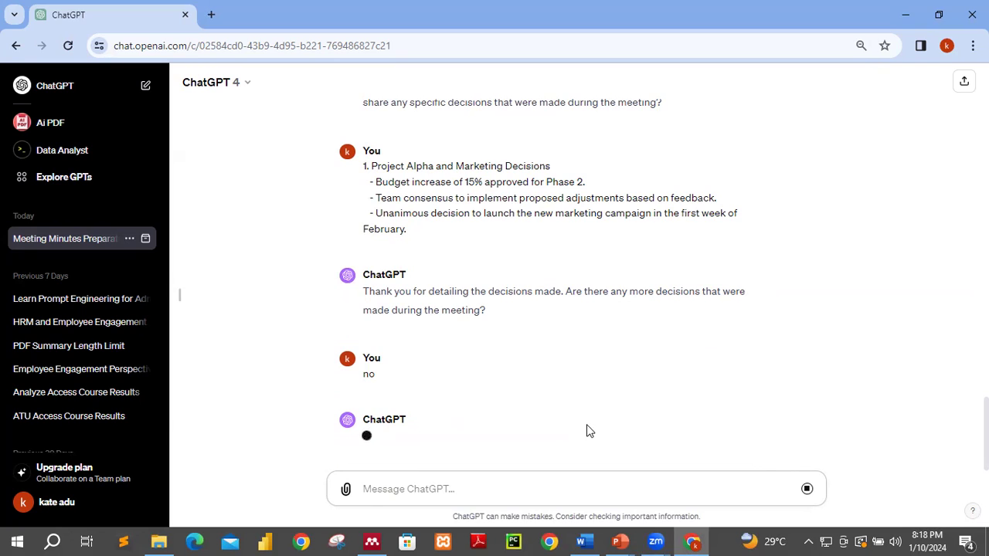
{"action": "scroll", "coordinate": [586, 430], "scroll_direction": "up", "scroll_amount": 20}
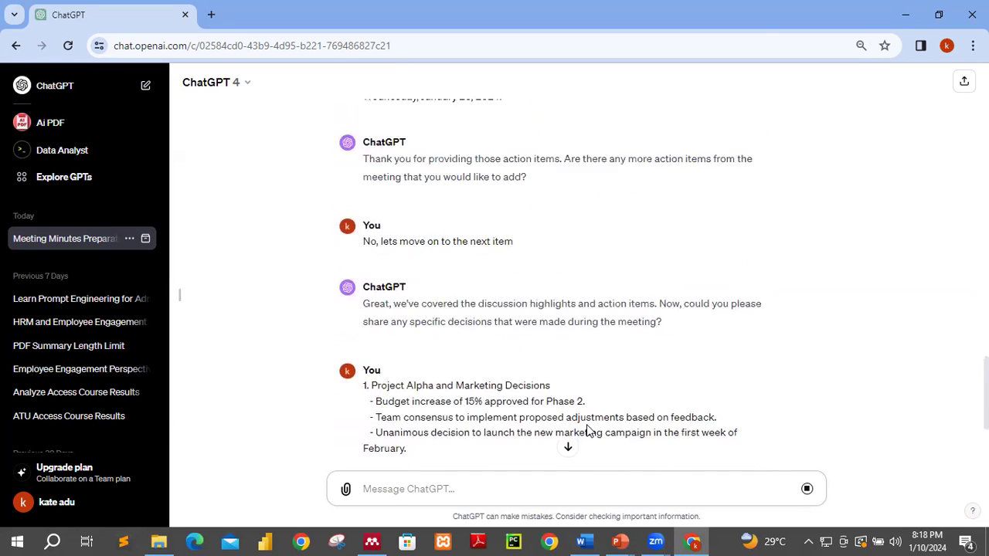
{"action": "scroll", "coordinate": [586, 430], "scroll_direction": "up", "scroll_amount": 3}
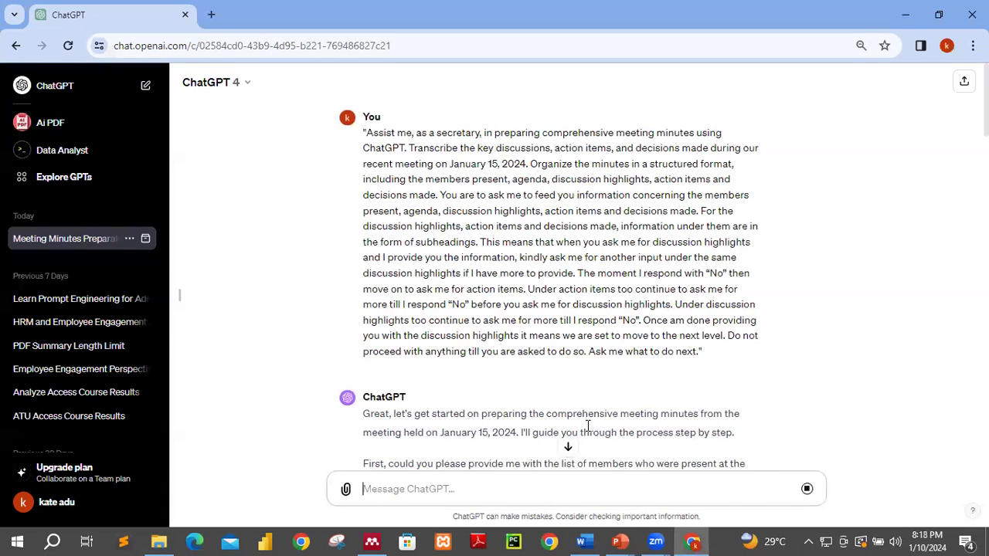
{"action": "left_click", "coordinate": [550, 540]}
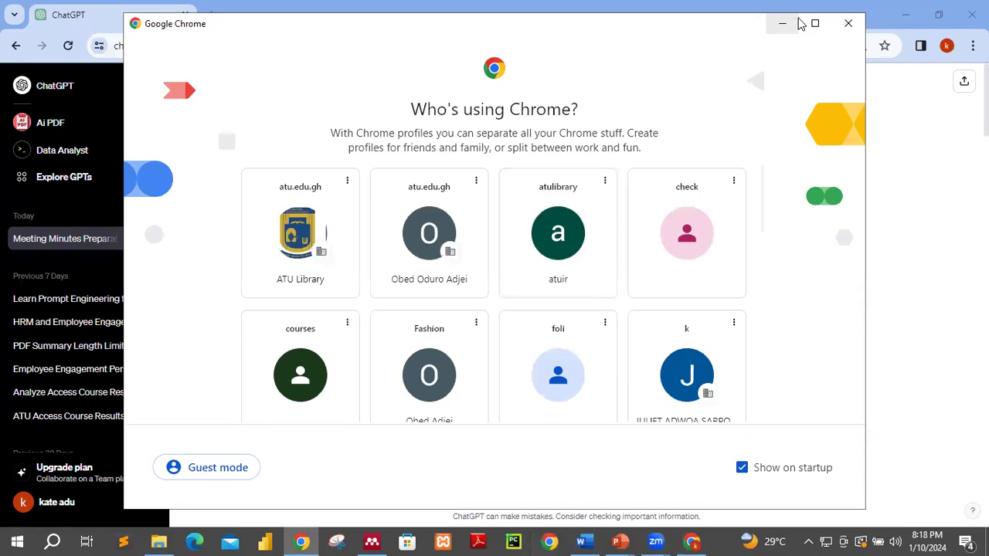
{"action": "left_click", "coordinate": [796, 23]}
{"action": "mouse_move", "coordinate": [303, 541]}
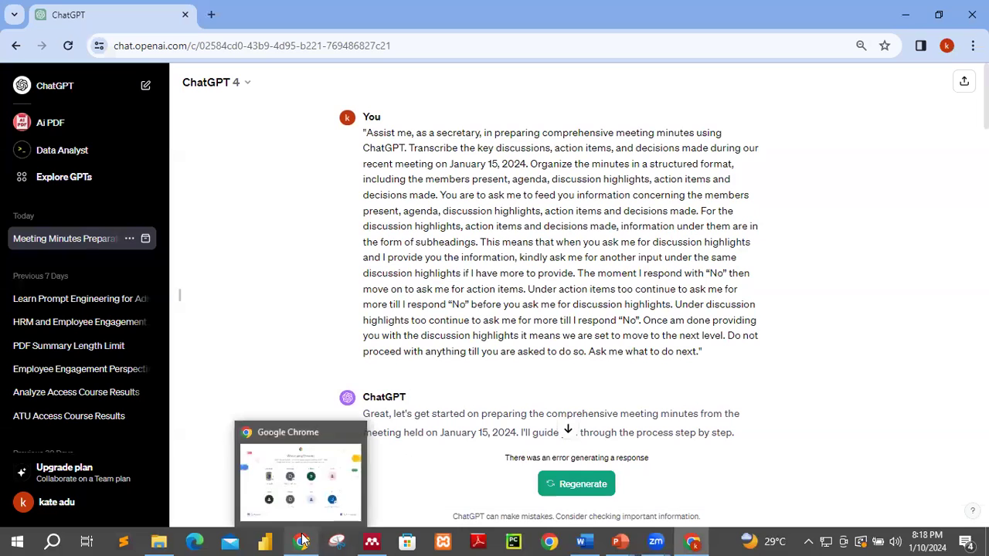
Regenerate the failed response to the final "no" at the end of the conversation.
{"action": "scroll", "coordinate": [589, 330], "scroll_direction": "down", "scroll_amount": 1}
{"action": "scroll", "coordinate": [588, 330], "scroll_direction": "down", "scroll_amount": 20}
{"action": "left_click", "coordinate": [572, 485]}
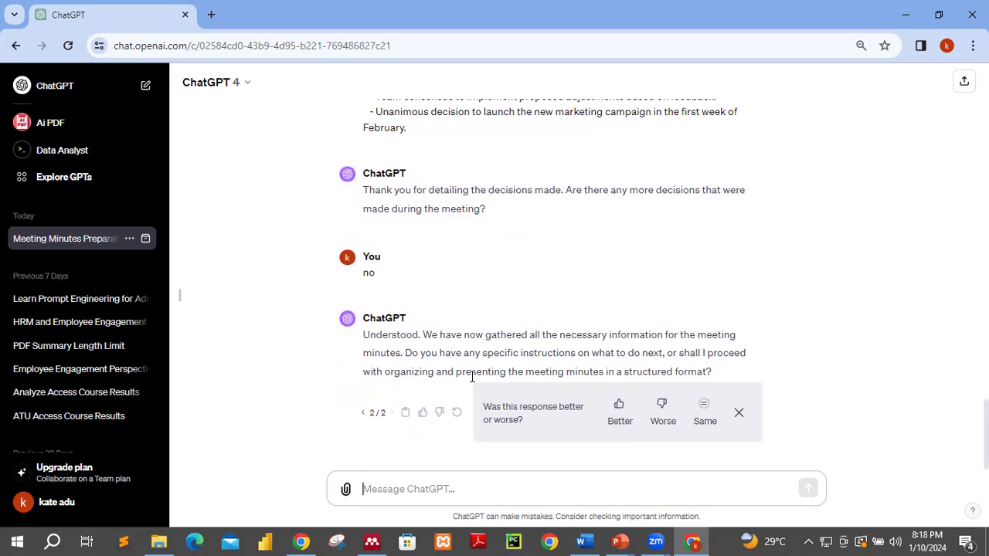
Switch to the Word document and copy the prompt "Now, ensure that the minutes is expanded for distribution among team members.".
{"action": "left_click", "coordinate": [583, 541]}
{"action": "left_click", "coordinate": [502, 406]}
{"action": "scroll", "coordinate": [502, 407], "scroll_direction": "up", "scroll_amount": 10}
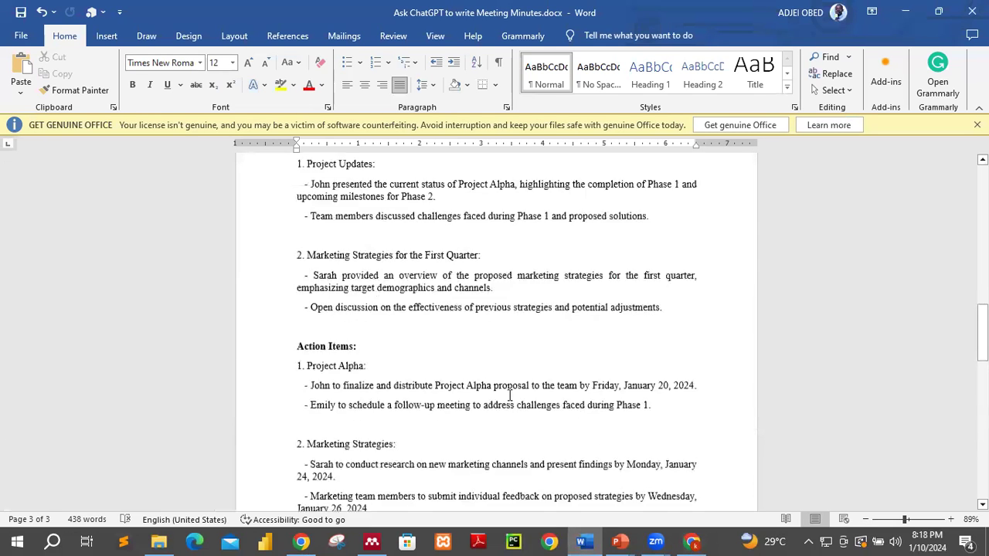
{"action": "left_click_drag", "start_coordinate": [981, 332], "coordinate": [982, 193]}
{"action": "scroll", "coordinate": [421, 376], "scroll_direction": "down", "scroll_amount": 6}
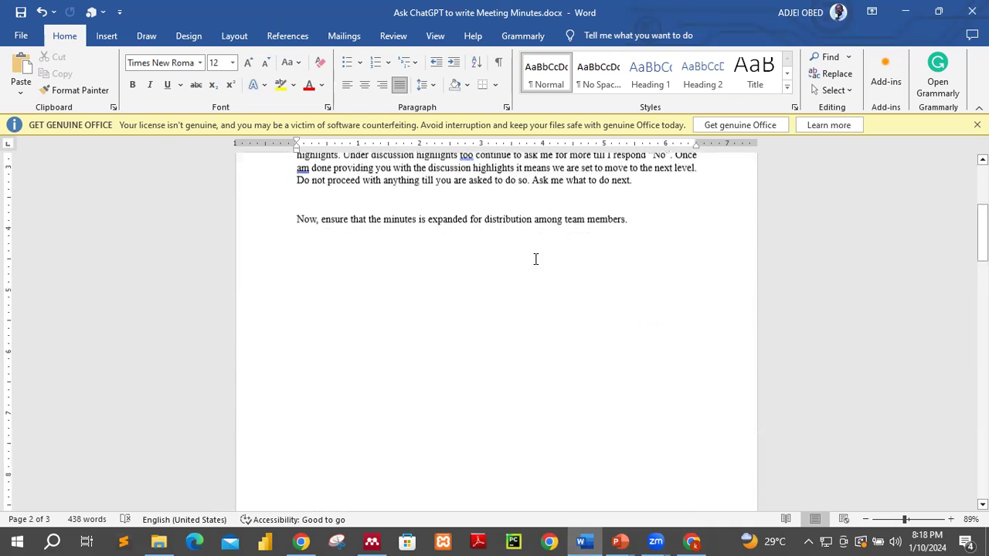
{"action": "left_click_drag", "start_coordinate": [635, 221], "coordinate": [296, 222]}
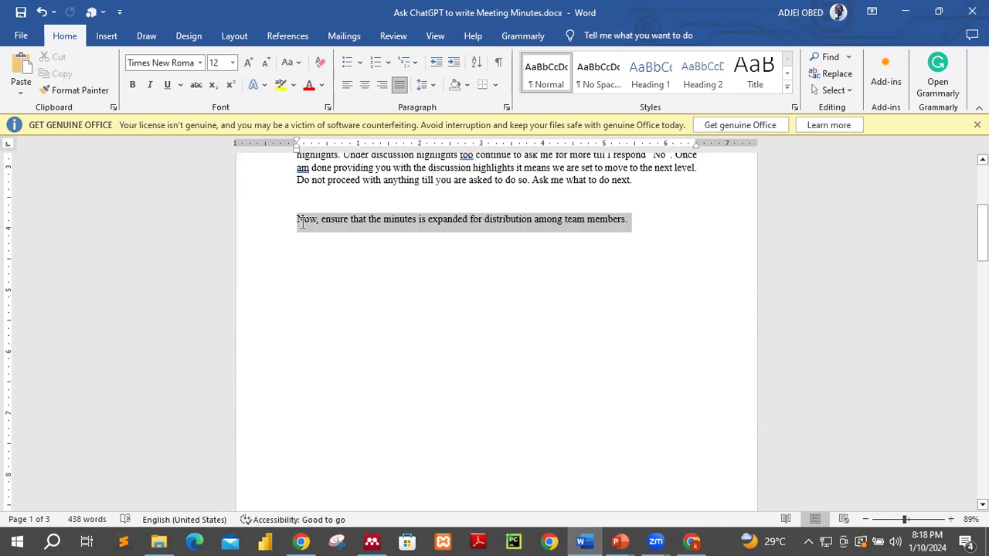
{"action": "right_click", "coordinate": [465, 224]}
{"action": "left_click", "coordinate": [506, 275]}
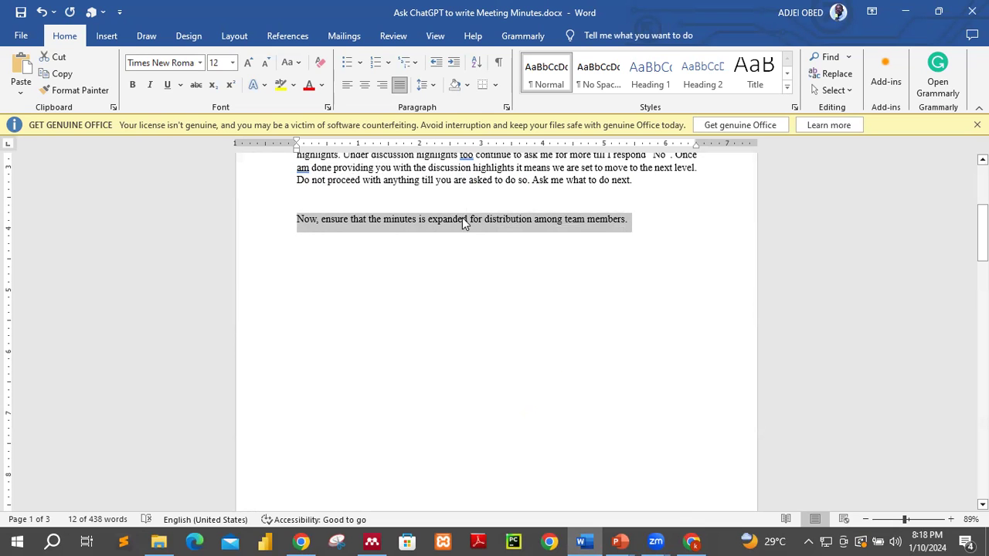
Switch to ChatGPT, paste the copied prompt about expanding the minutes for team members and send it.
{"action": "left_click", "coordinate": [691, 540]}
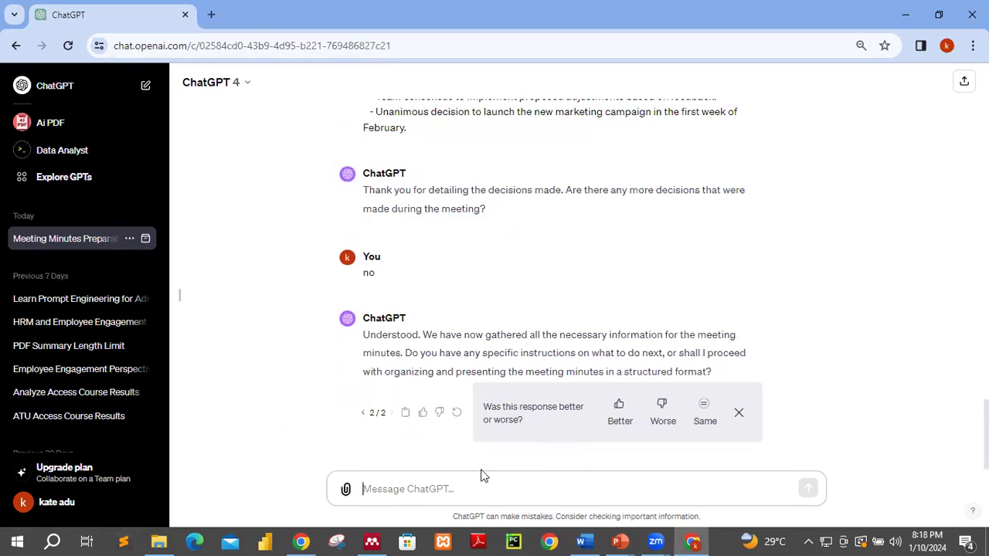
{"action": "right_click", "coordinate": [451, 489]}
{"action": "left_click", "coordinate": [471, 327]}
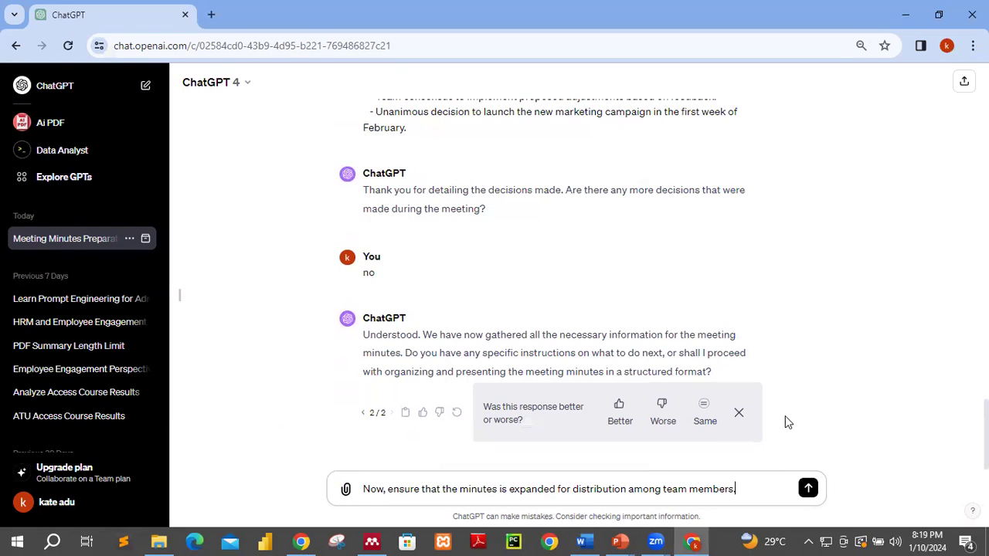
{"action": "left_click", "coordinate": [807, 489]}
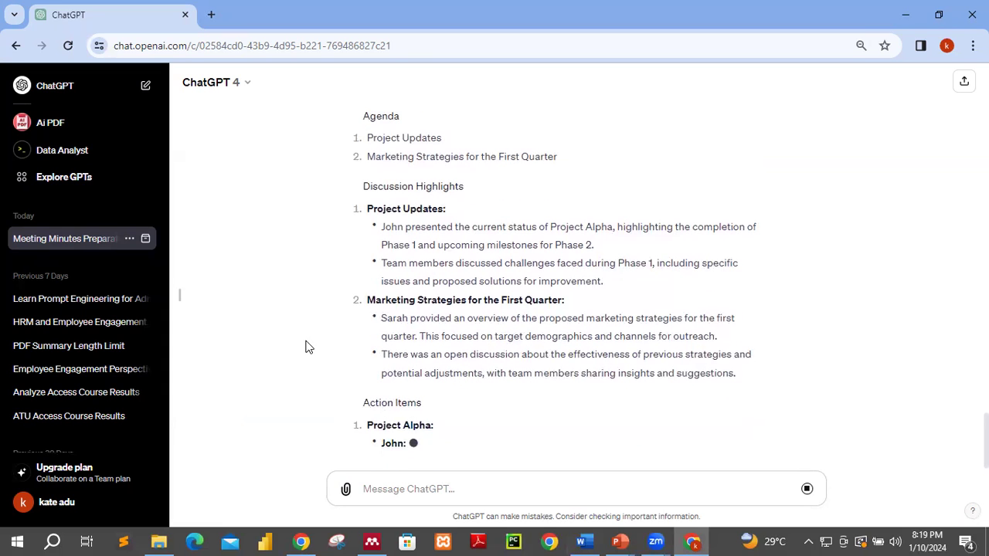
{"action": "scroll", "coordinate": [305, 347], "scroll_direction": "up", "scroll_amount": 5}
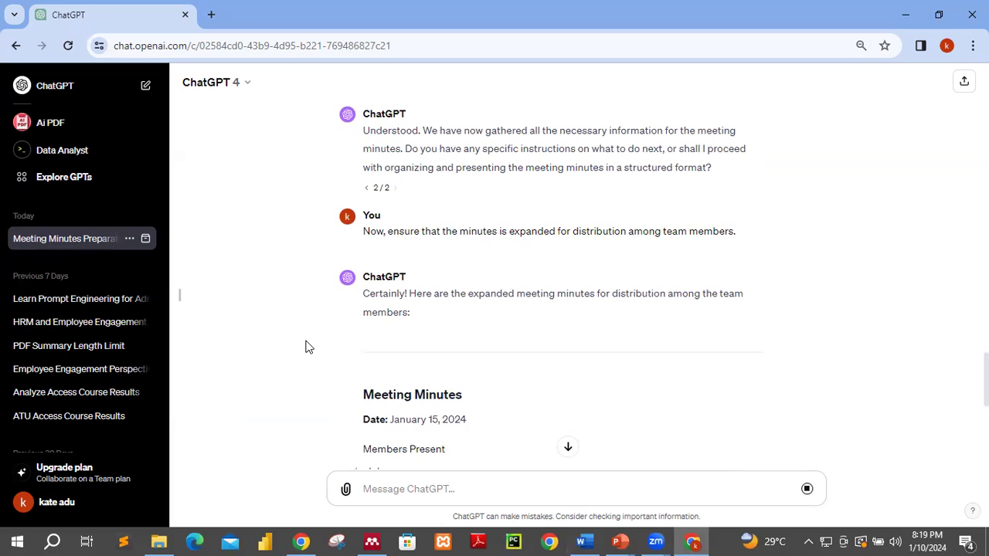
{"action": "scroll", "coordinate": [305, 347], "scroll_direction": "down", "scroll_amount": 10}
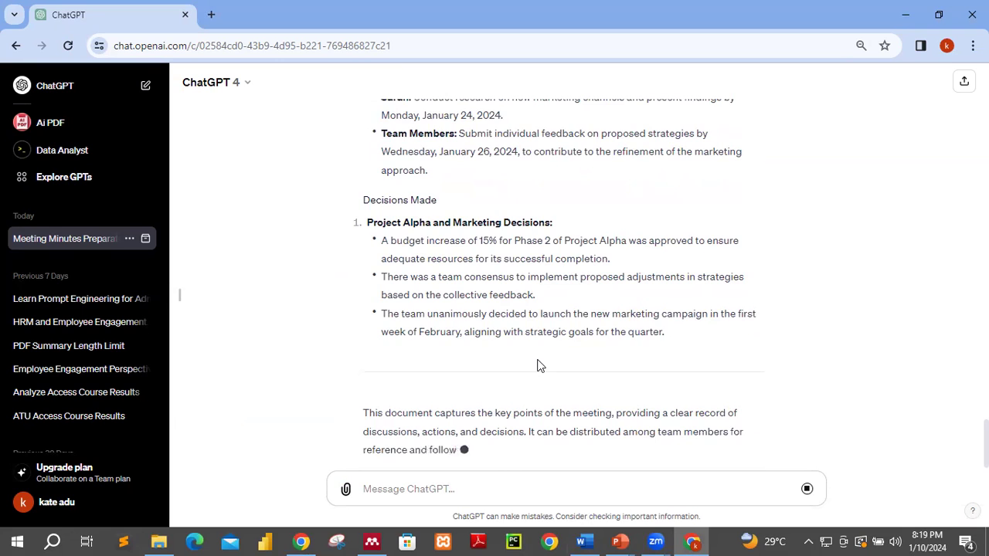
Copy the sent prompt about expanding the minutes into the message box and remove the blank lines above it.
{"action": "scroll", "coordinate": [540, 365], "scroll_direction": "up", "scroll_amount": 15}
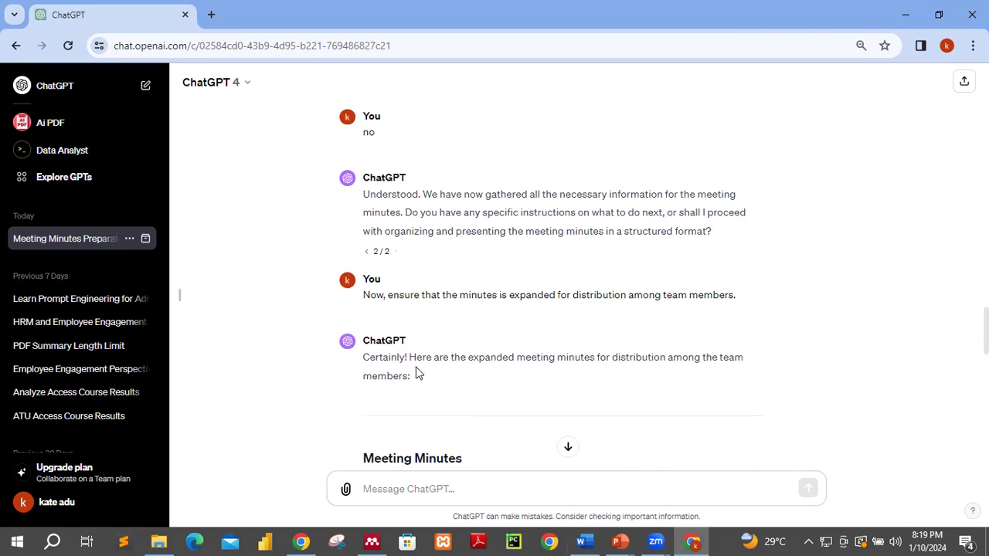
{"action": "left_click_drag", "start_coordinate": [737, 295], "coordinate": [348, 307]}
{"action": "right_click", "coordinate": [410, 301]}
{"action": "left_click", "coordinate": [429, 314]}
{"action": "right_click", "coordinate": [442, 480]}
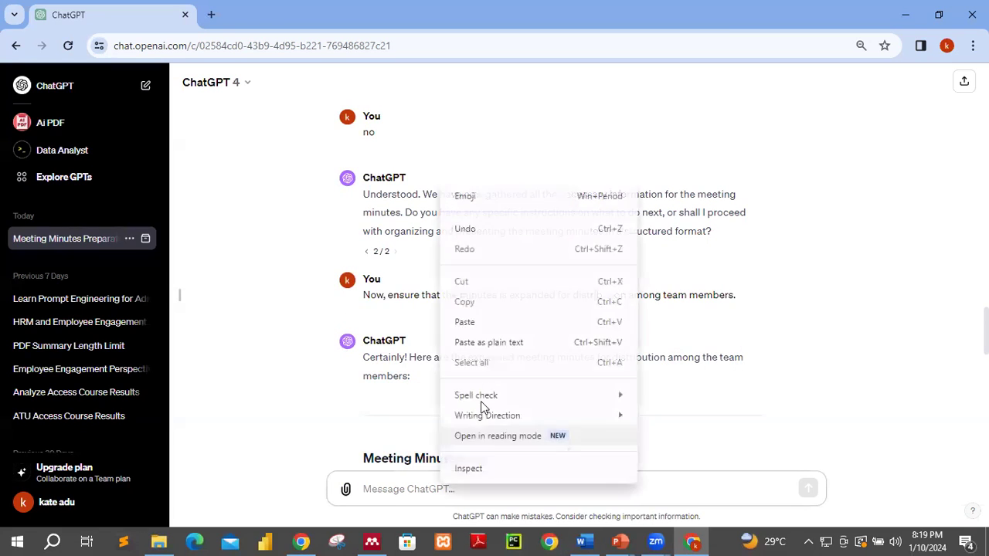
{"action": "left_click", "coordinate": [485, 322]}
{"action": "left_click_drag", "start_coordinate": [436, 469], "coordinate": [321, 465]}
{"action": "key", "text": "BackSpace"}
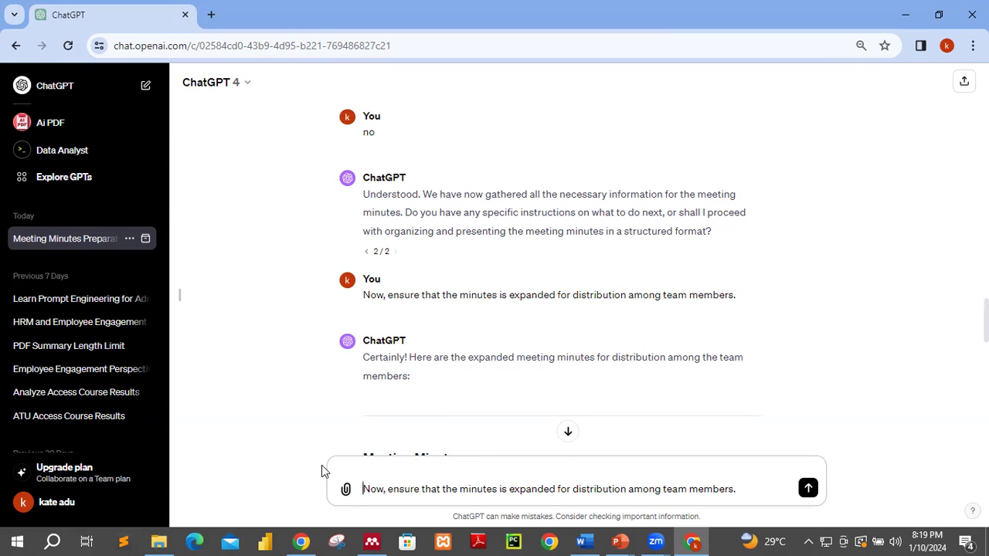
{"action": "key", "text": "BackSpace"}
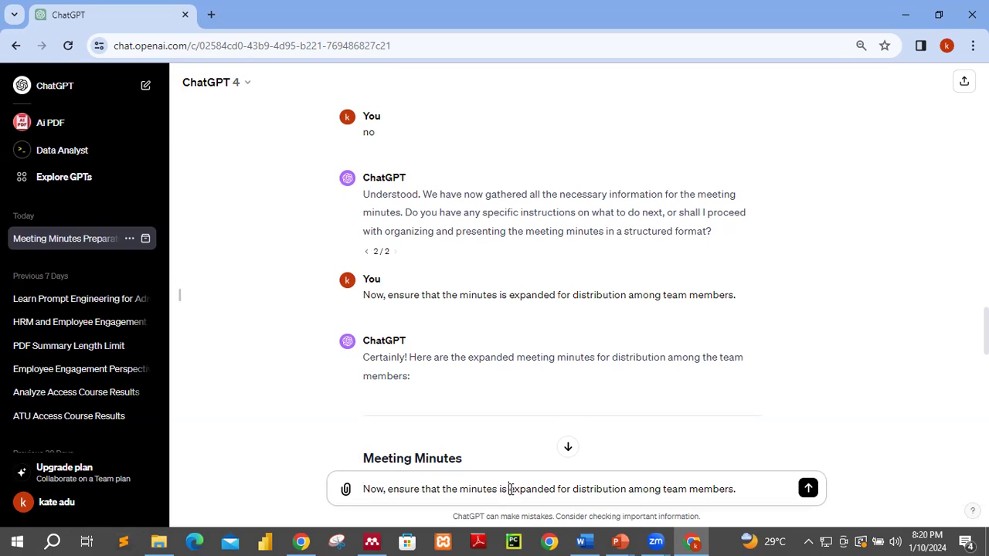
Correct "minutes is expanded" to "minutes are expanded" in the pasted prompt and send it.
{"action": "key", "text": "BackSpace"}
{"action": "key", "text": "BackSpace"}
{"action": "type", "text": "are"}
{"action": "key", "text": "BackSpace"}
{"action": "key", "text": "BackSpace"}
{"action": "key", "text": "BackSpace"}
{"action": "key", "text": "BackSpace"}
{"action": "type", "text": "are"}
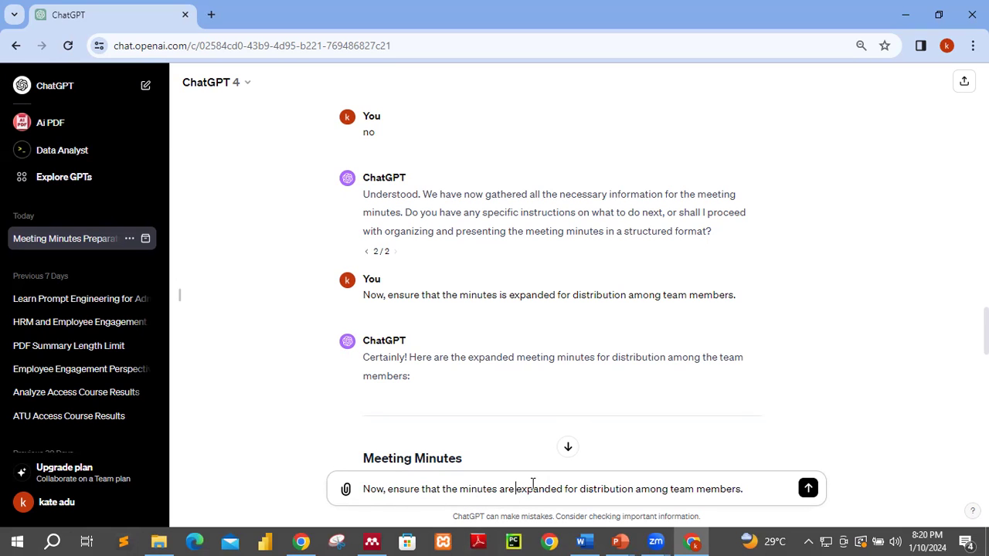
{"action": "scroll", "coordinate": [506, 357], "scroll_direction": "down", "scroll_amount": 6}
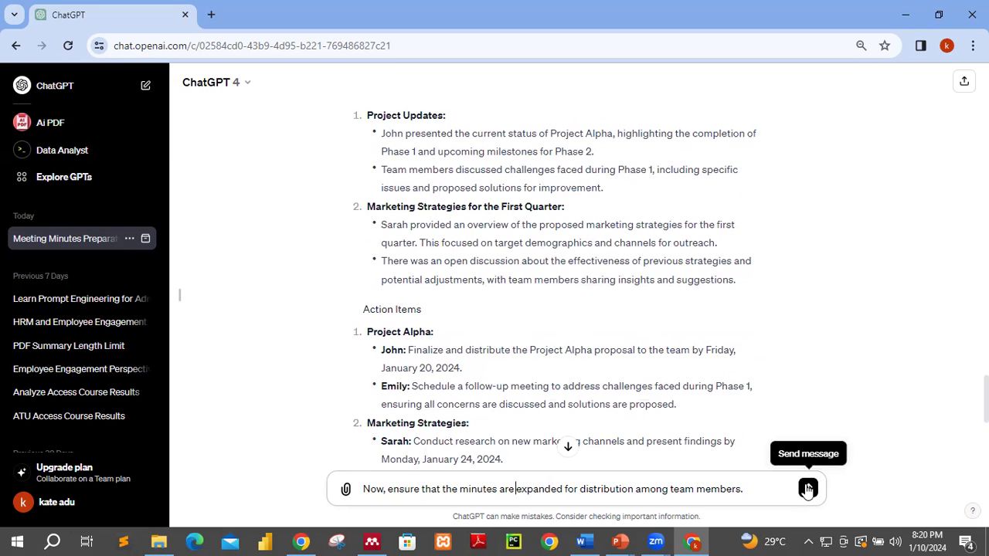
{"action": "left_click", "coordinate": [808, 489]}
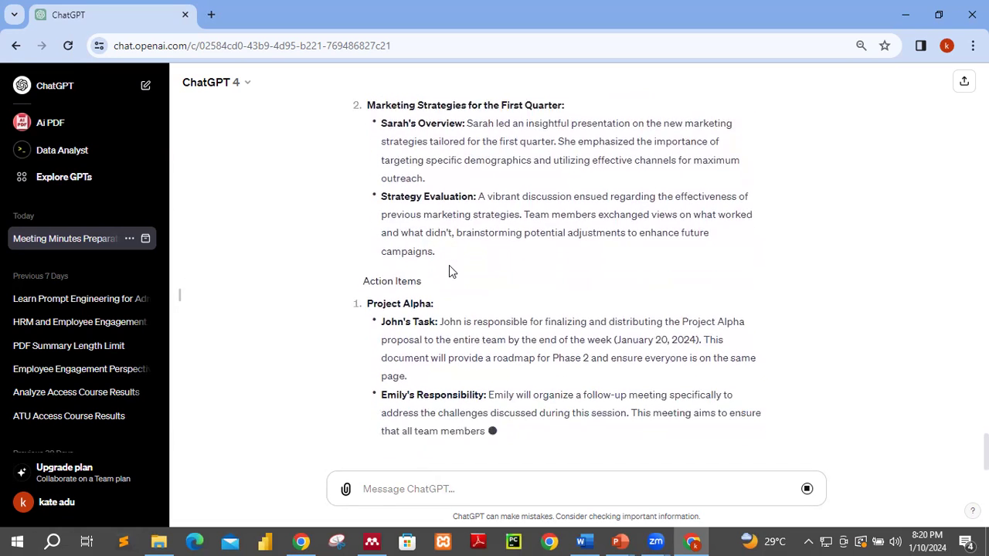
Switch to the Word document and compare its discussion highlights and action items with the expanded minutes in ChatGPT.
{"action": "scroll", "coordinate": [450, 265], "scroll_direction": "up", "scroll_amount": 1}
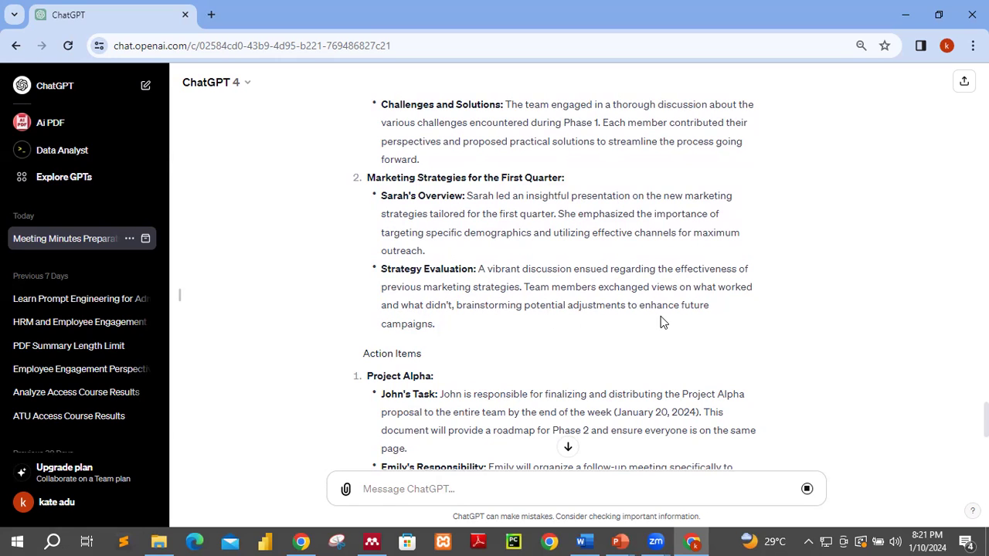
{"action": "left_click", "coordinate": [584, 541]}
{"action": "scroll", "coordinate": [433, 379], "scroll_direction": "up", "scroll_amount": 5}
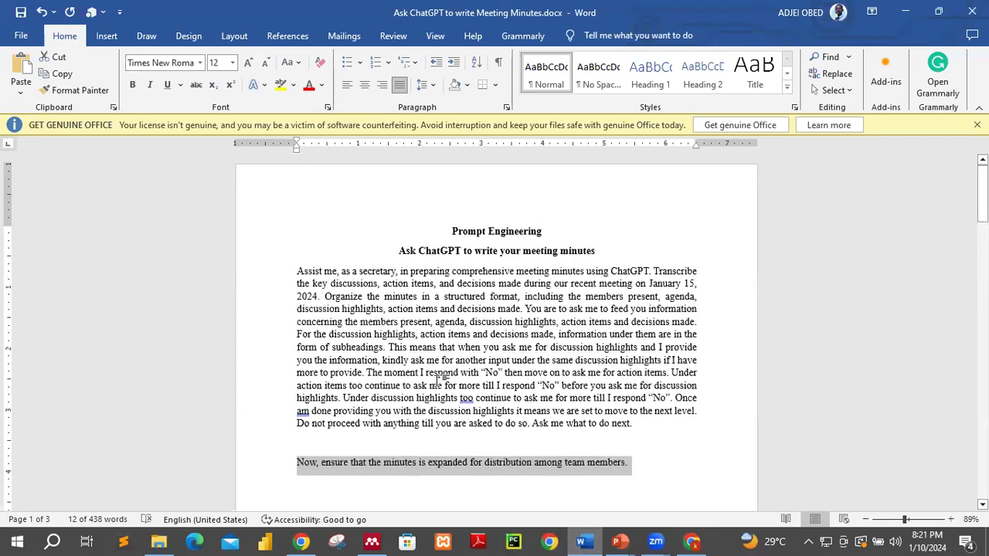
{"action": "scroll", "coordinate": [438, 381], "scroll_direction": "down", "scroll_amount": 10}
{"action": "scroll", "coordinate": [439, 380], "scroll_direction": "down", "scroll_amount": 10}
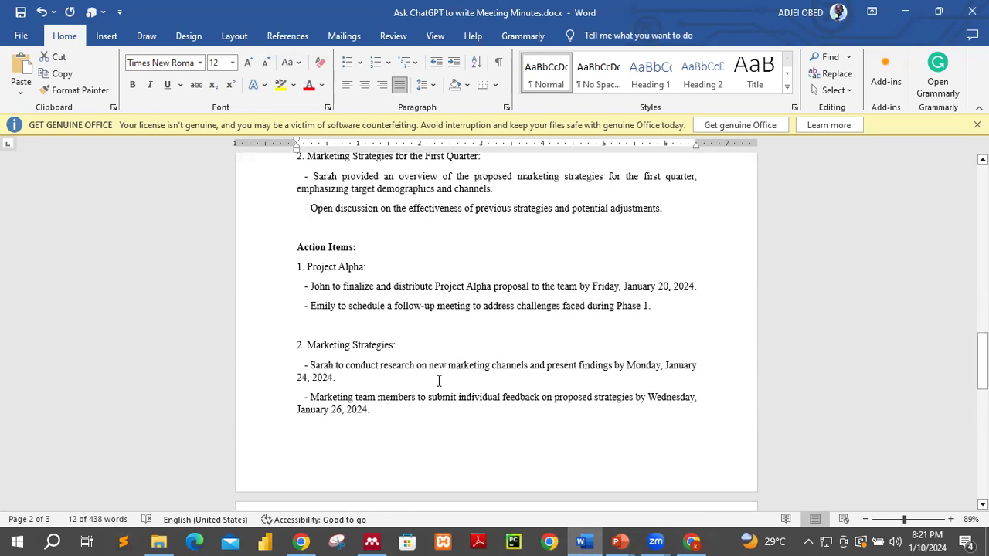
{"action": "left_click", "coordinate": [663, 244]}
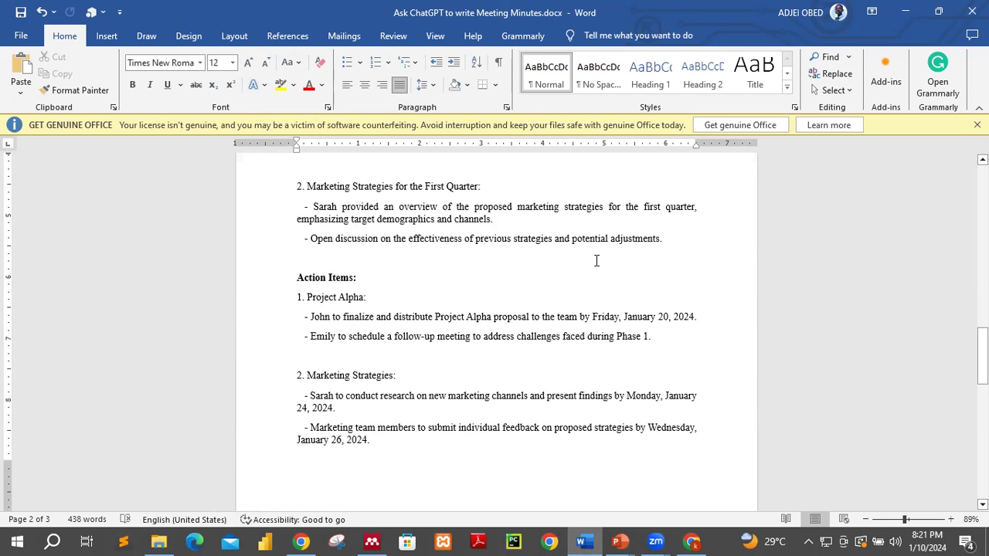
{"action": "left_click", "coordinate": [692, 541]}
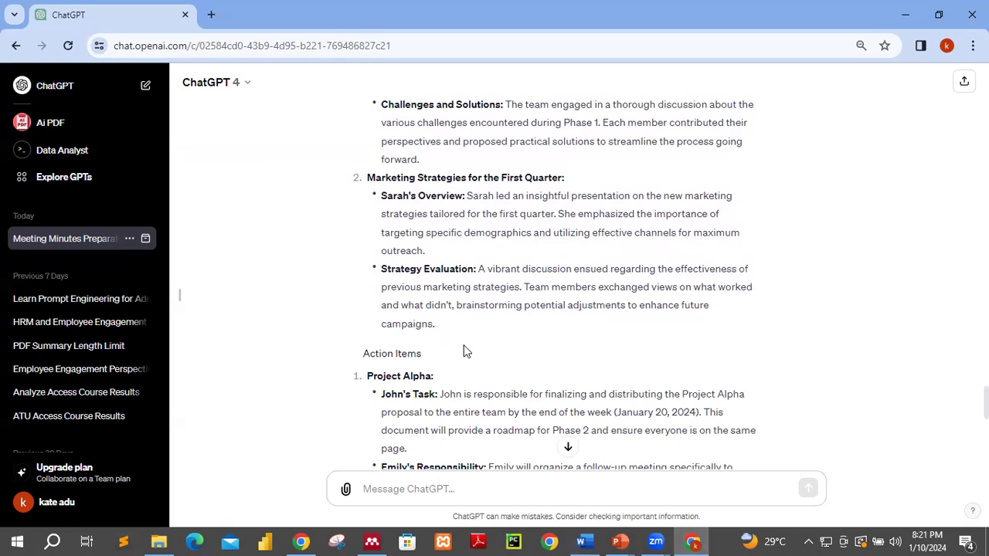
{"action": "scroll", "coordinate": [463, 351], "scroll_direction": "down", "scroll_amount": 1}
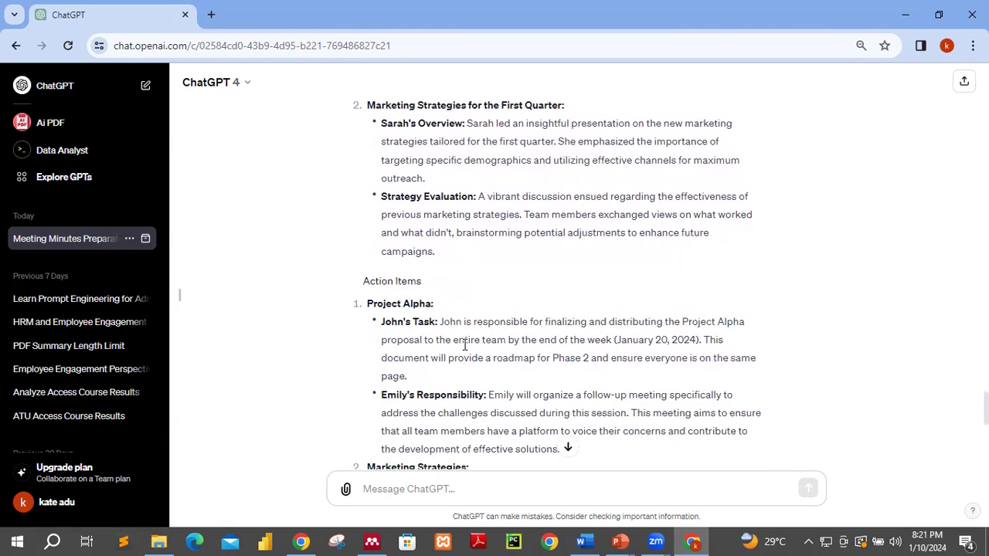
{"action": "scroll", "coordinate": [465, 344], "scroll_direction": "down", "scroll_amount": 1}
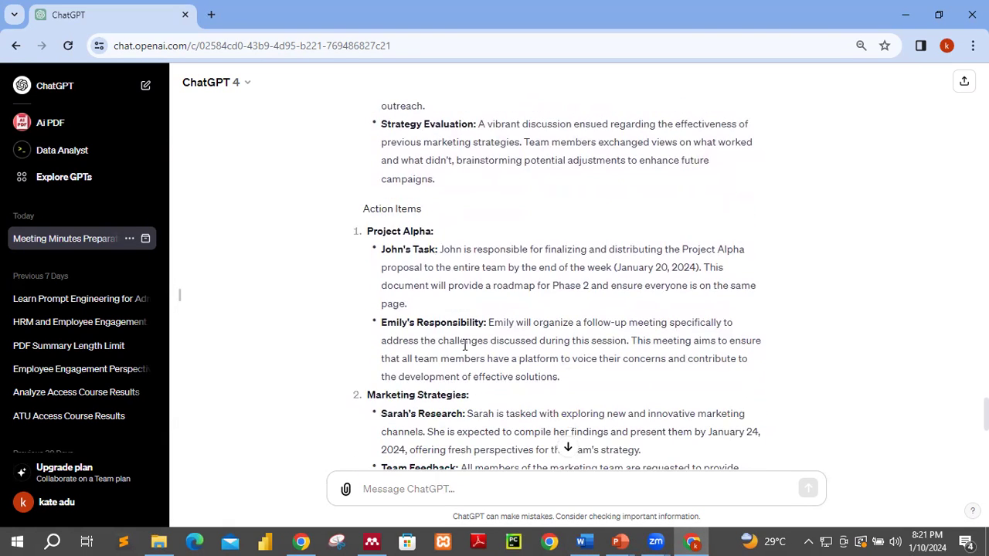
{"action": "scroll", "coordinate": [471, 343], "scroll_direction": "up", "scroll_amount": 3}
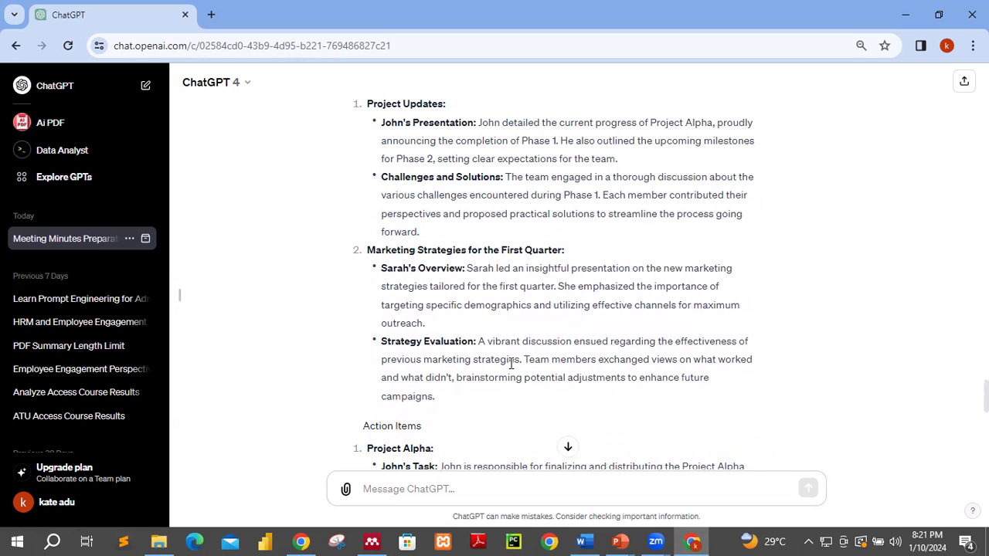
Send ChatGPT the follow-up request "expand it more".
{"action": "left_click", "coordinate": [425, 488]}
{"action": "type", "text": "expan"}
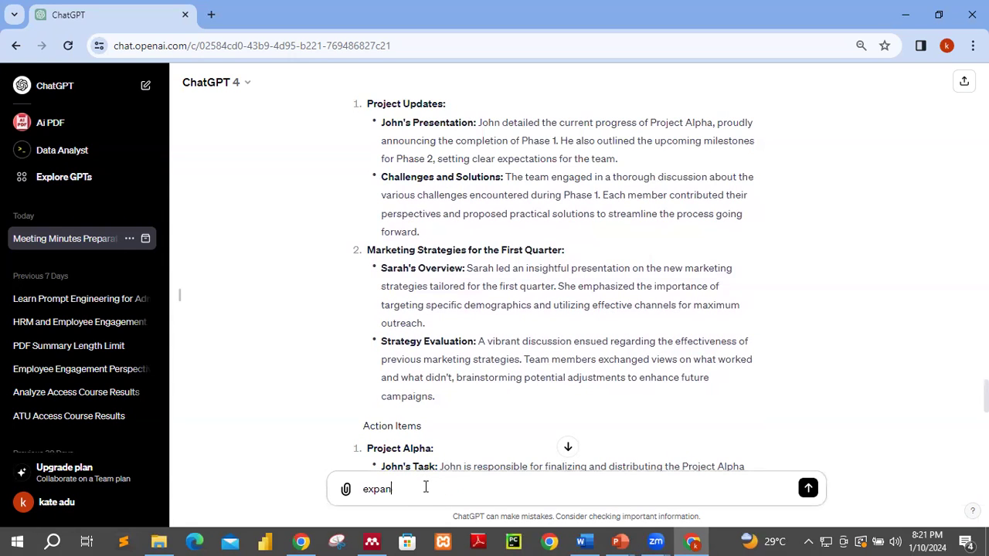
{"action": "type", "text": "d it more"}
{"action": "key", "text": "Return"}
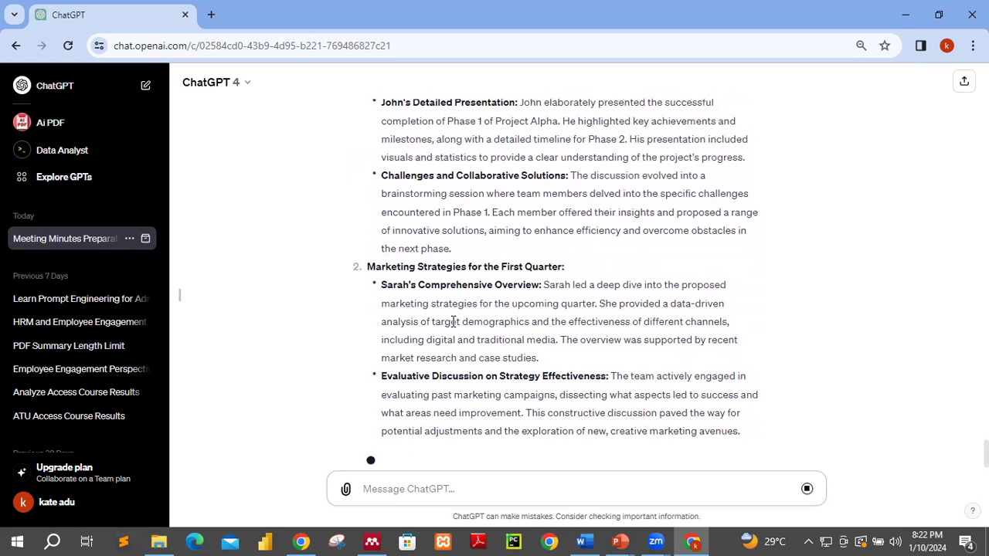
Review the further expanded minutes, from the detailed agenda and discussion highlights through the action items and decisions made.
{"action": "scroll", "coordinate": [454, 323], "scroll_direction": "up", "scroll_amount": 2}
{"action": "scroll", "coordinate": [455, 323], "scroll_direction": "up", "scroll_amount": 1}
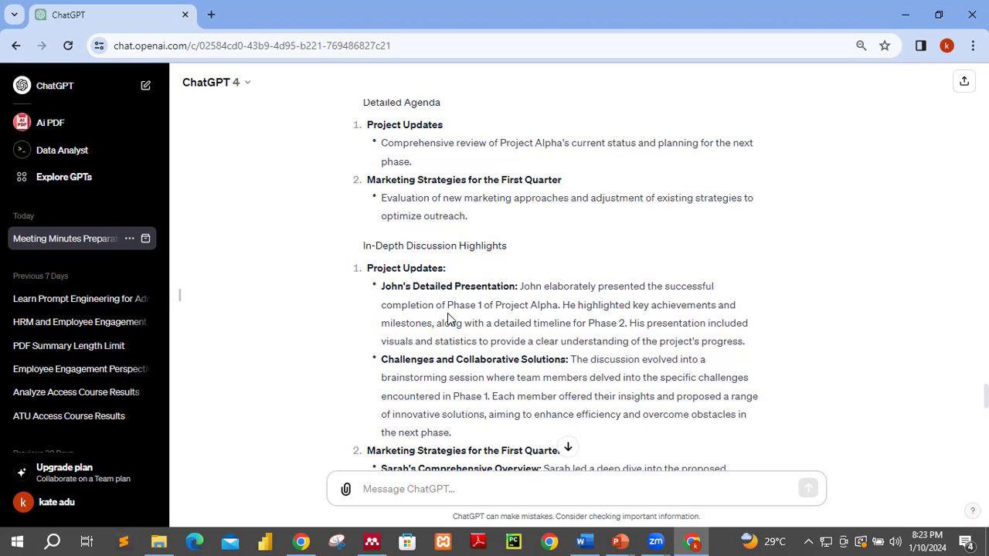
{"action": "scroll", "coordinate": [447, 314], "scroll_direction": "down", "scroll_amount": 10}
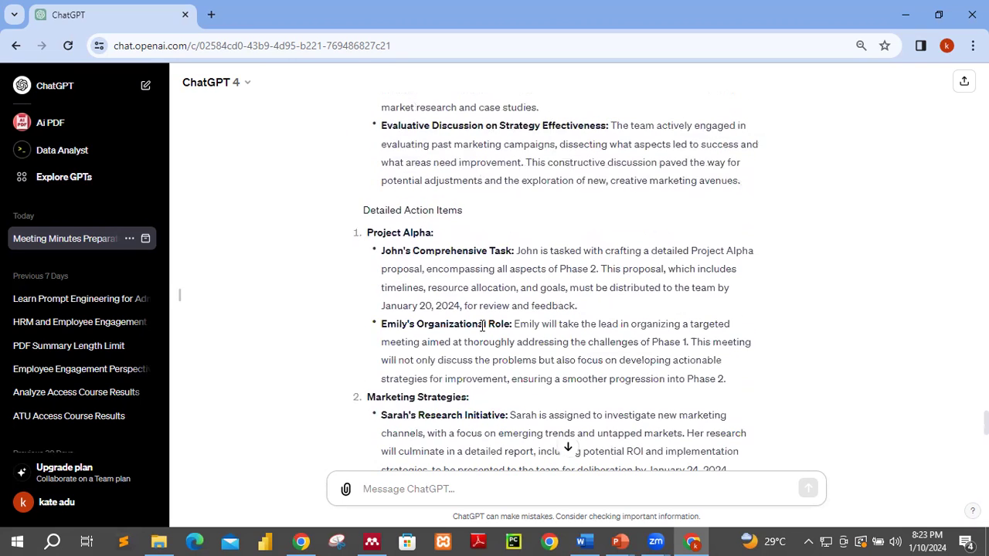
{"action": "scroll", "coordinate": [480, 331], "scroll_direction": "down", "scroll_amount": 2}
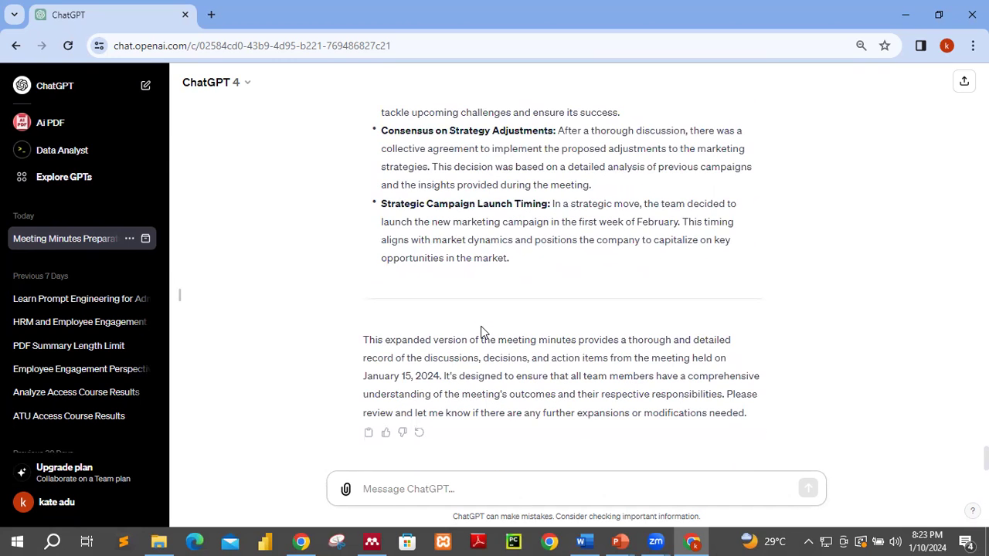
{"action": "scroll", "coordinate": [481, 330], "scroll_direction": "up", "scroll_amount": 2}
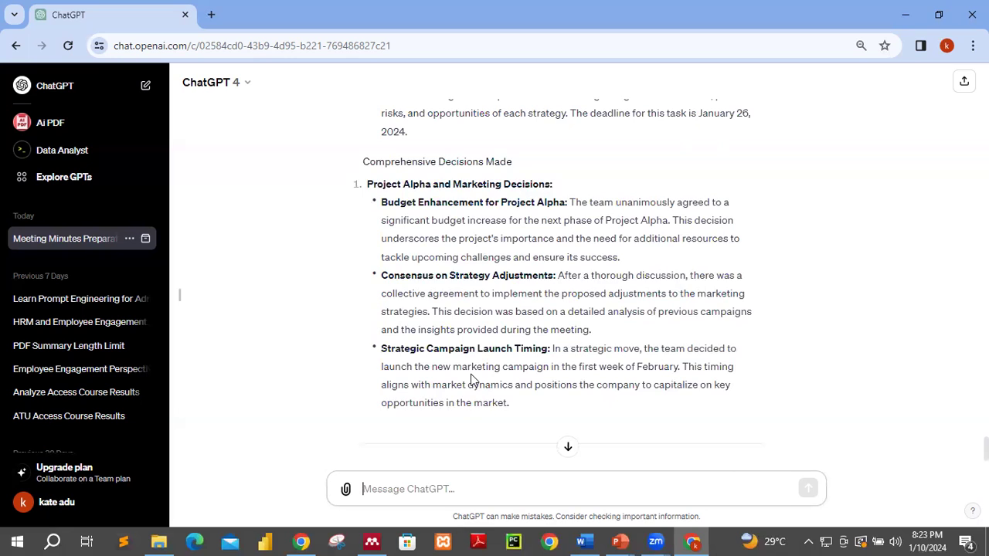
{"action": "scroll", "coordinate": [473, 378], "scroll_direction": "up", "scroll_amount": 1}
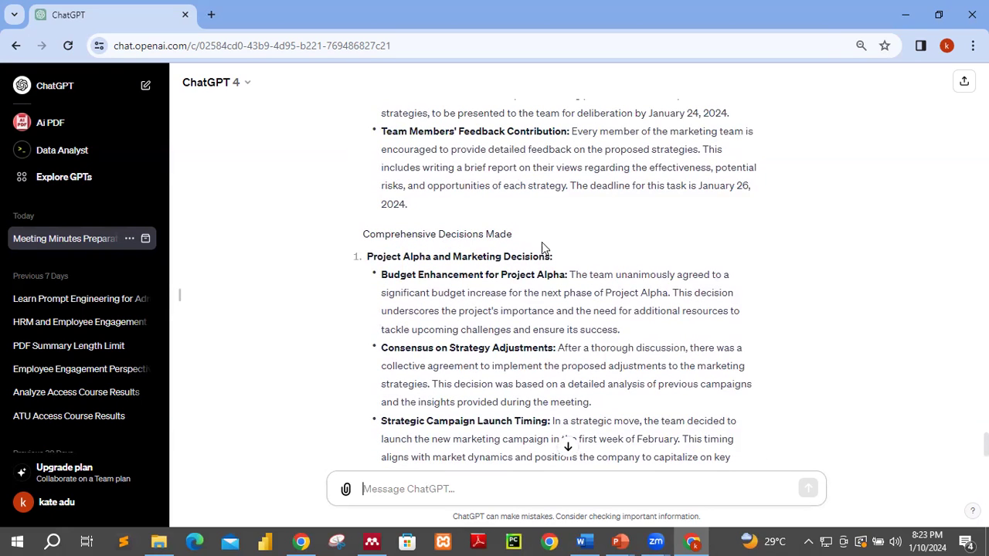
{"action": "scroll", "coordinate": [541, 247], "scroll_direction": "down", "scroll_amount": 1}
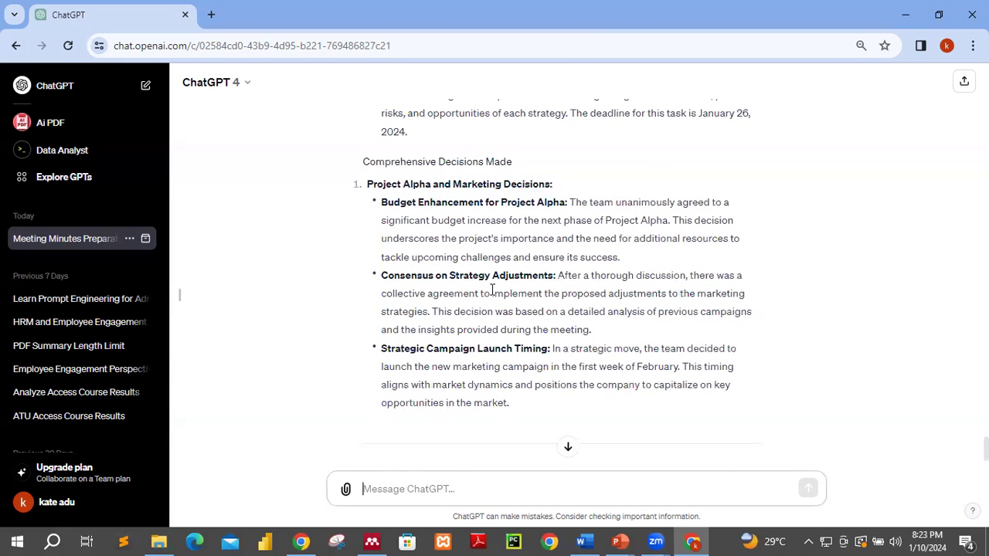
{"action": "scroll", "coordinate": [525, 336], "scroll_direction": "down", "scroll_amount": 1}
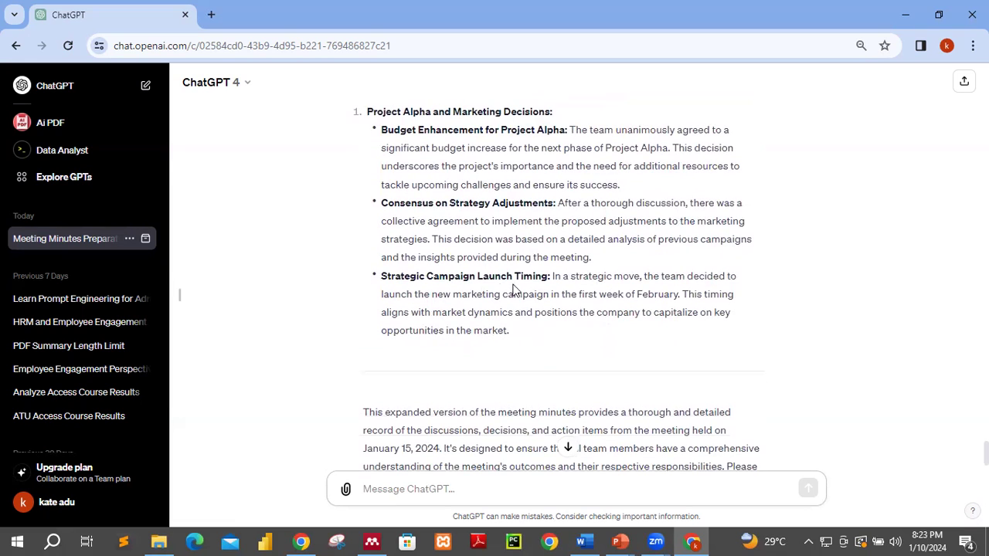
{"action": "scroll", "coordinate": [532, 326], "scroll_direction": "up", "scroll_amount": 3}
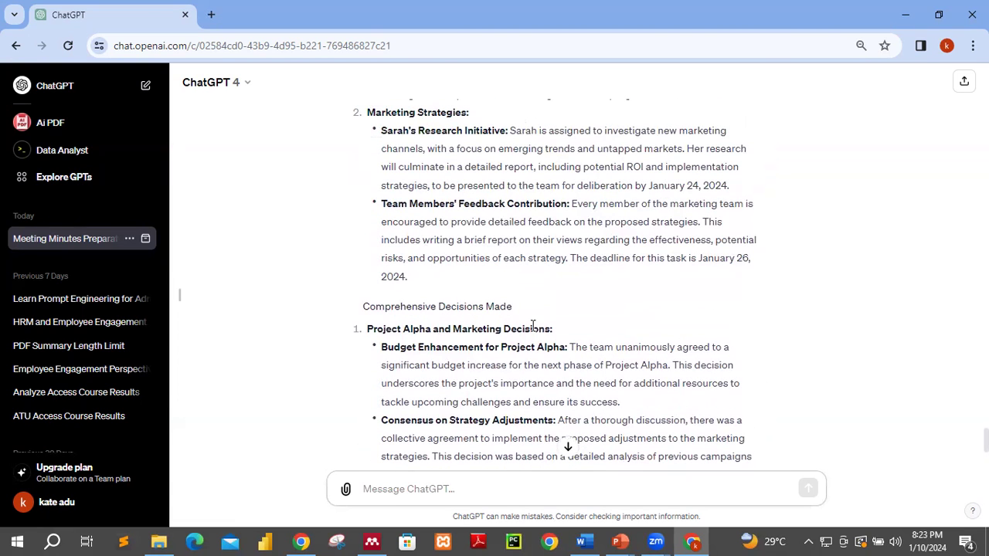